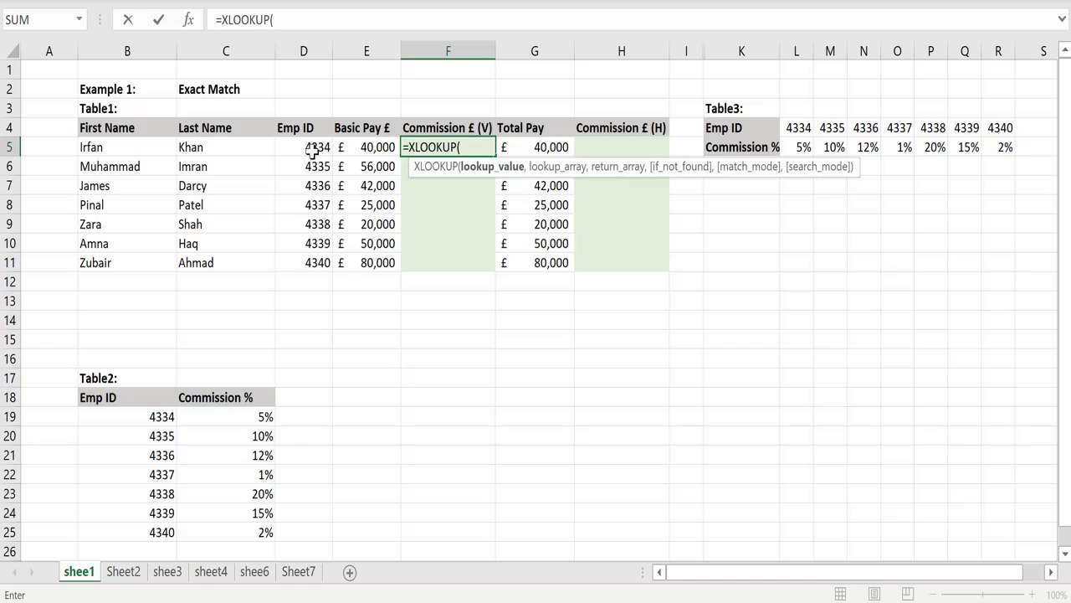
Step: Complete the F5 formula as =XLOOKUP(D5,$B$19:$B$25,$C$19:$C$25) and fill it down to F11
{"action": "left_click", "coordinate": [311, 151]}
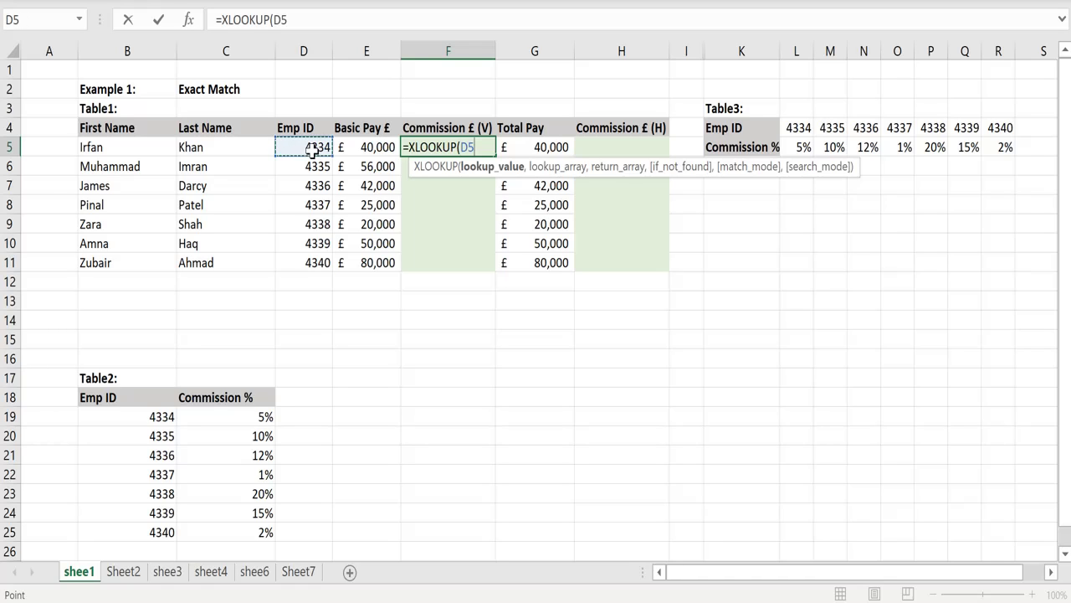
{"action": "type", "text": ","}
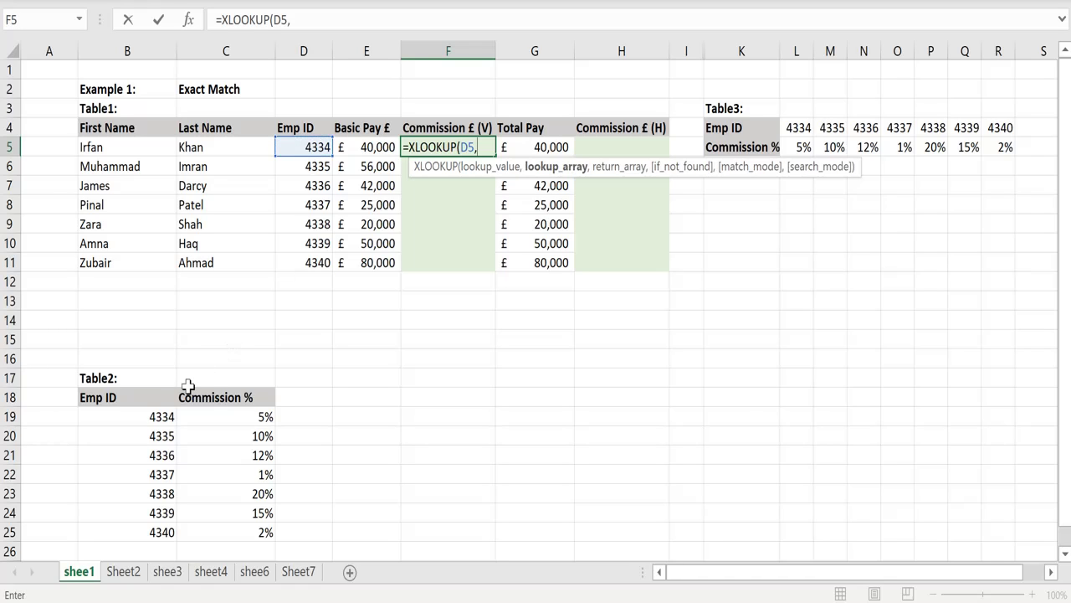
{"action": "left_click_drag", "start_coordinate": [162, 413], "coordinate": [157, 523]}
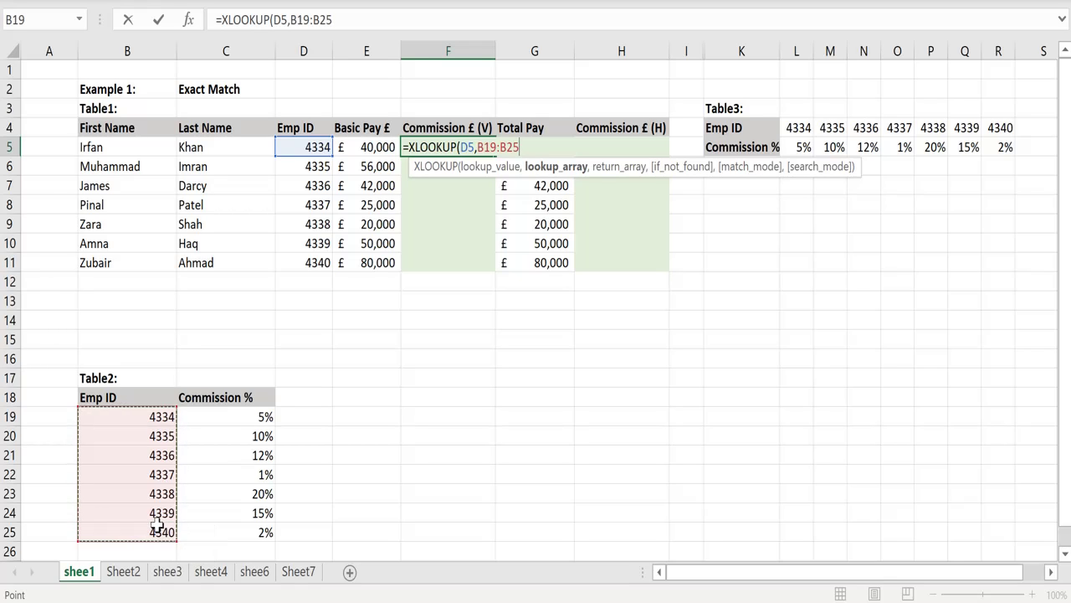
{"action": "key", "text": "F4"}
{"action": "type", "text": ","}
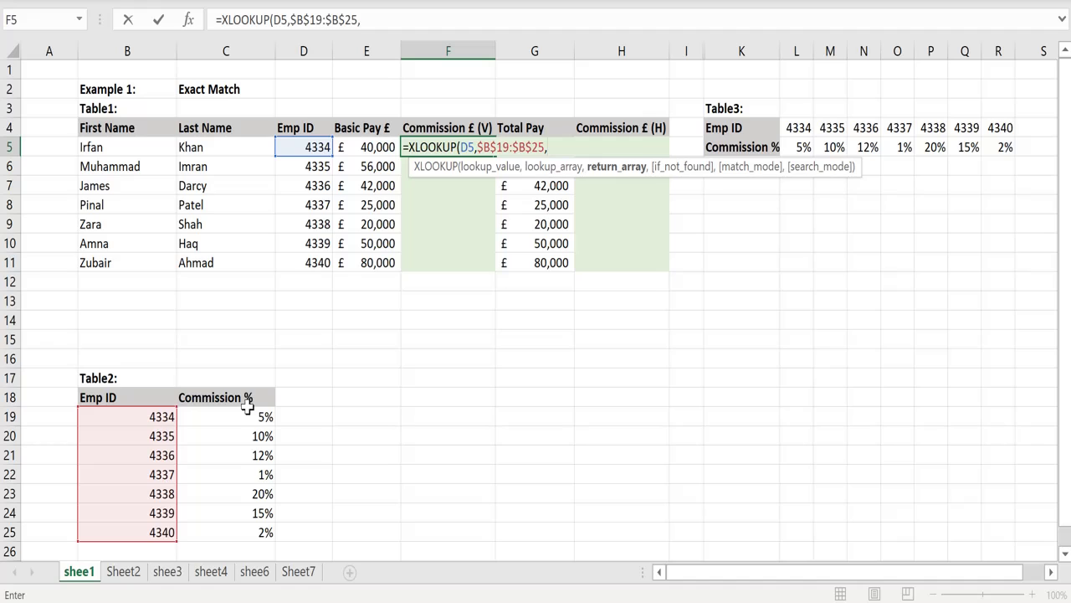
{"action": "left_click_drag", "start_coordinate": [254, 415], "coordinate": [239, 525]}
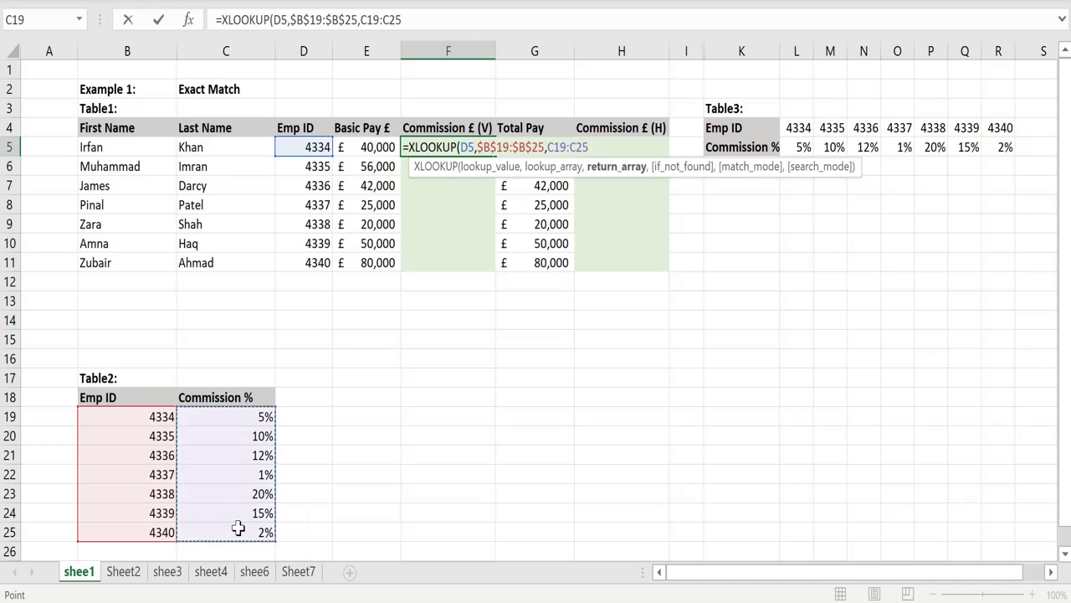
{"action": "key", "text": "F4"}
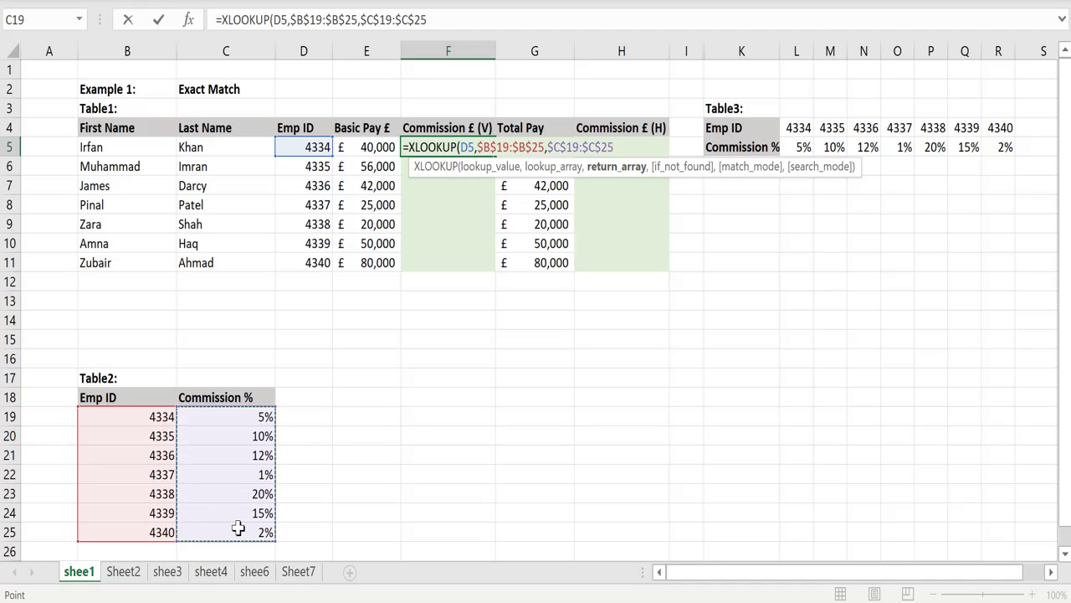
{"action": "type", "text": ")"}
{"action": "key", "text": "ctrl+Return"}
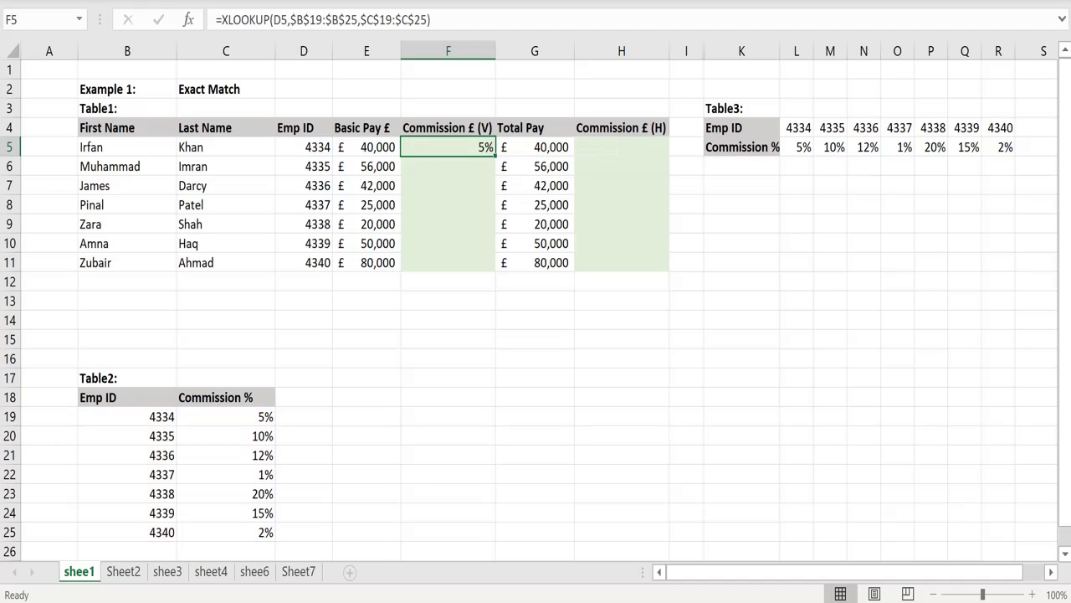
{"action": "left_click_drag", "start_coordinate": [494, 160], "coordinate": [483, 263]}
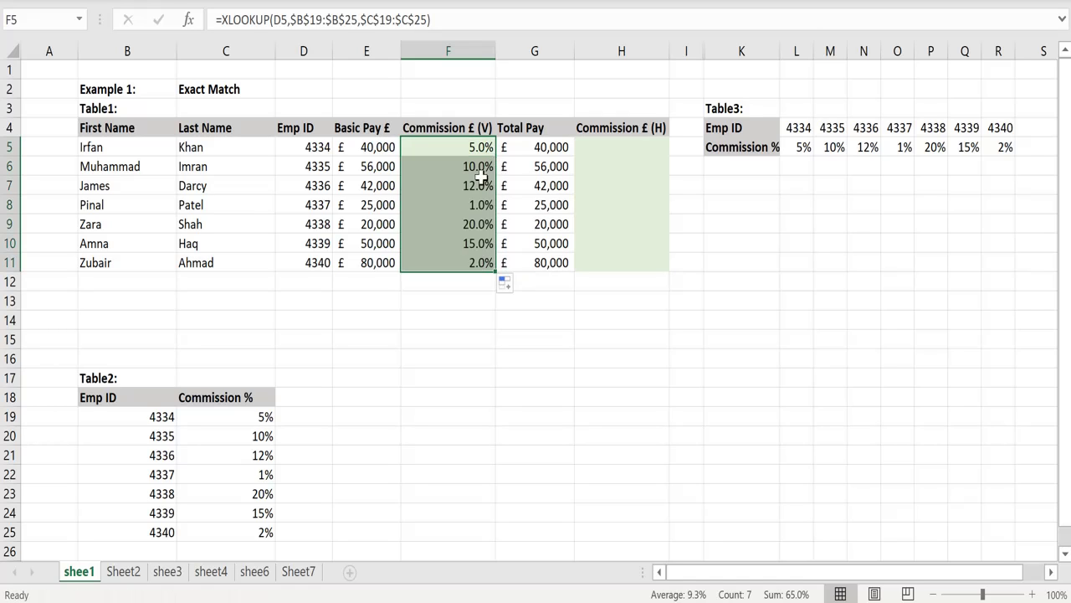
Step: Multiply the XLOOKUP formula in F5 by the basic pay in E5 and fill it down to F11
{"action": "left_click", "coordinate": [481, 149]}
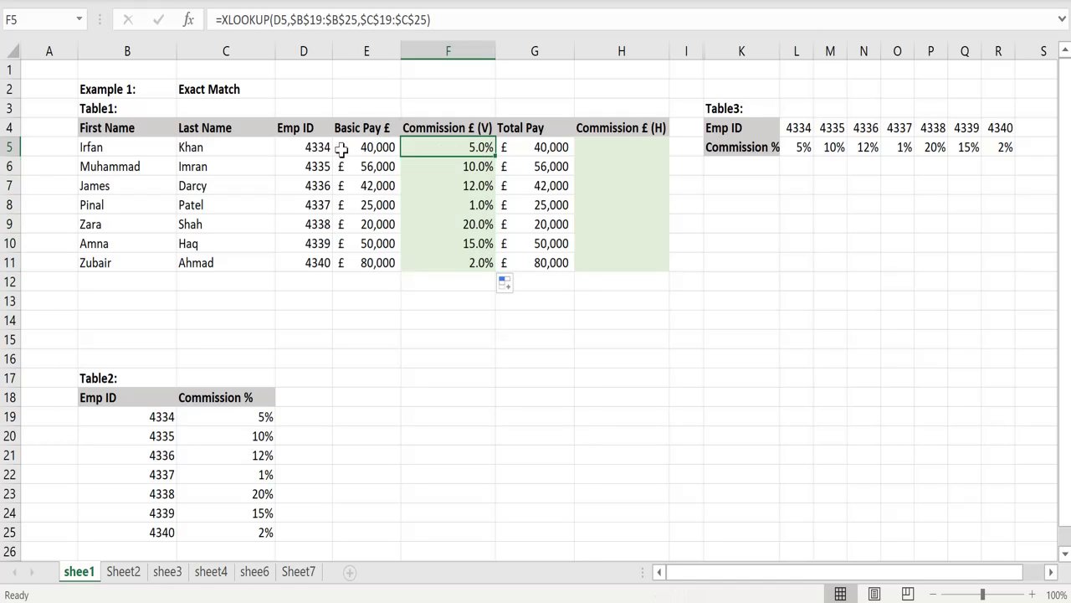
{"action": "left_click", "coordinate": [453, 22]}
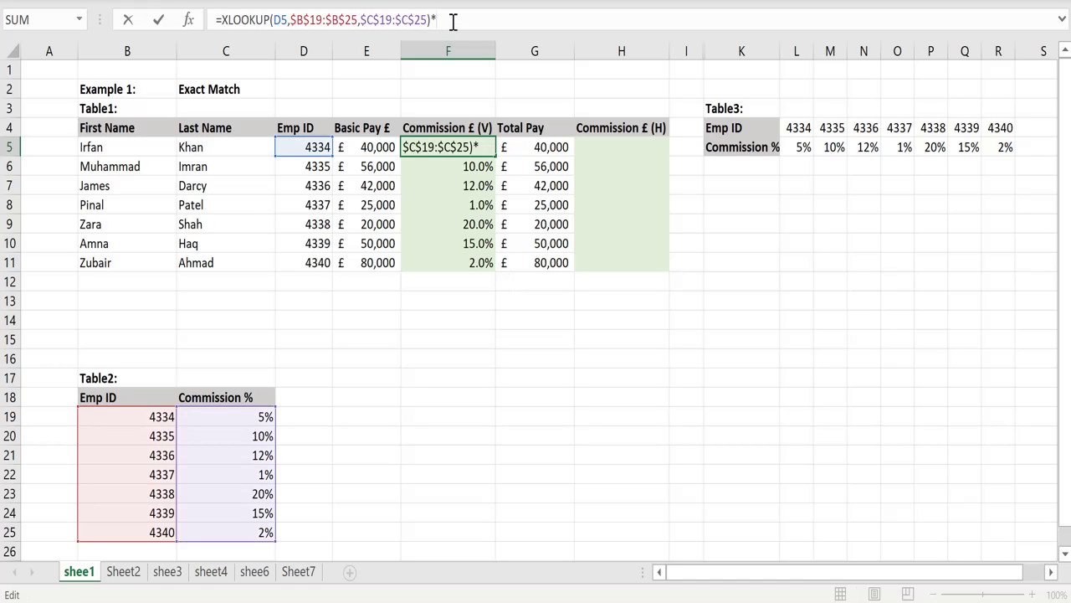
{"action": "left_click", "coordinate": [372, 148]}
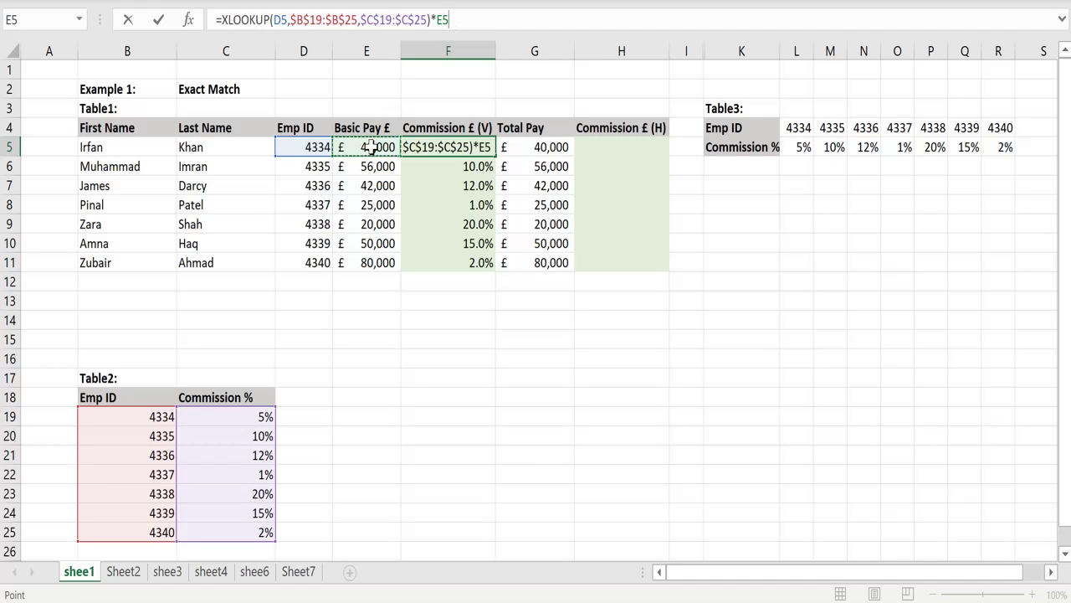
{"action": "key", "text": "Return"}
{"action": "left_click", "coordinate": [450, 147]}
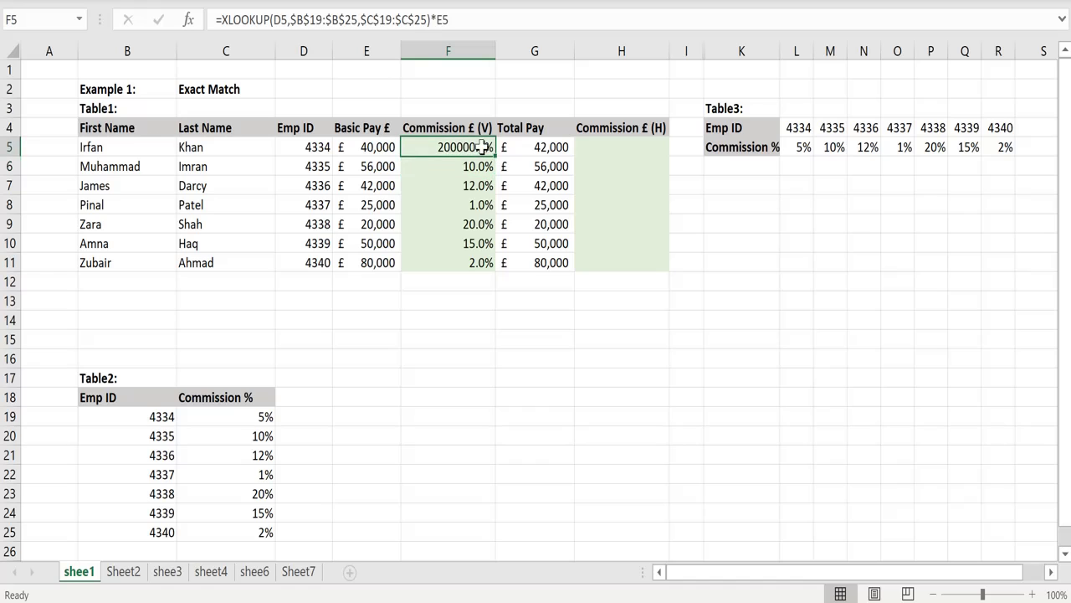
{"action": "left_click_drag", "start_coordinate": [495, 153], "coordinate": [492, 264]}
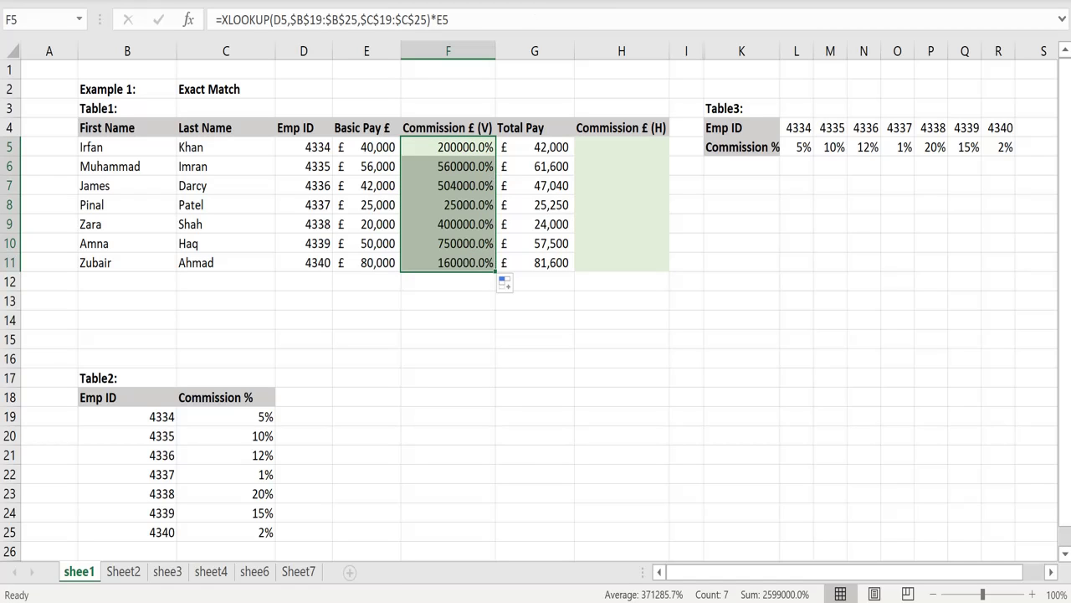
Step: Format the commission amounts in F5:F11 as pound currency with no decimal places
{"action": "key", "text": "ctrl+shift+4"}
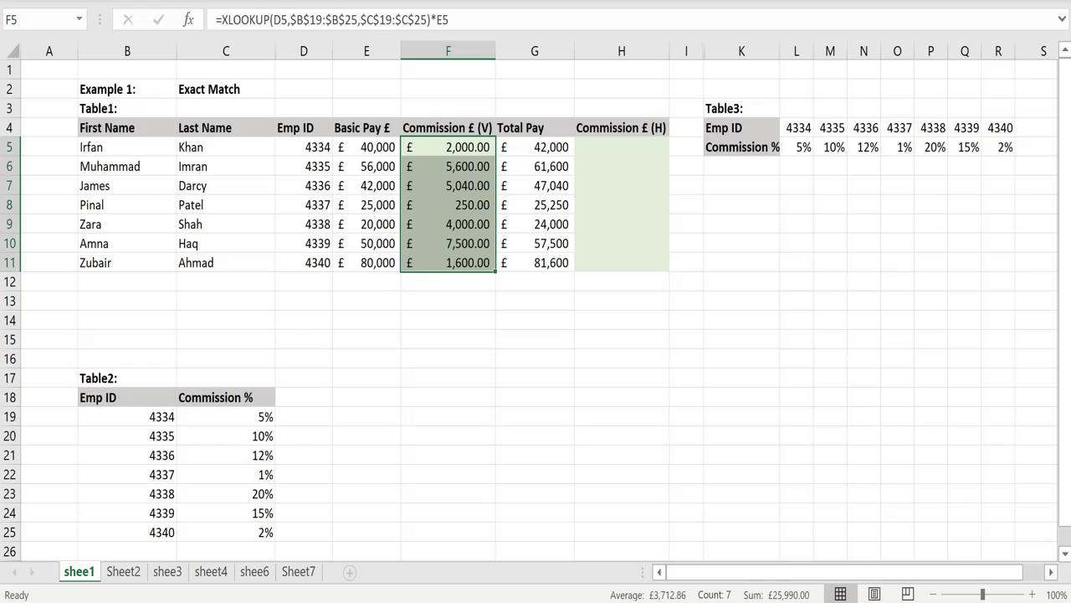
{"action": "key", "text": "alt+h"}
{"action": "key", "text": "9"}
{"action": "key", "text": "alt+h"}
{"action": "key", "text": "9"}
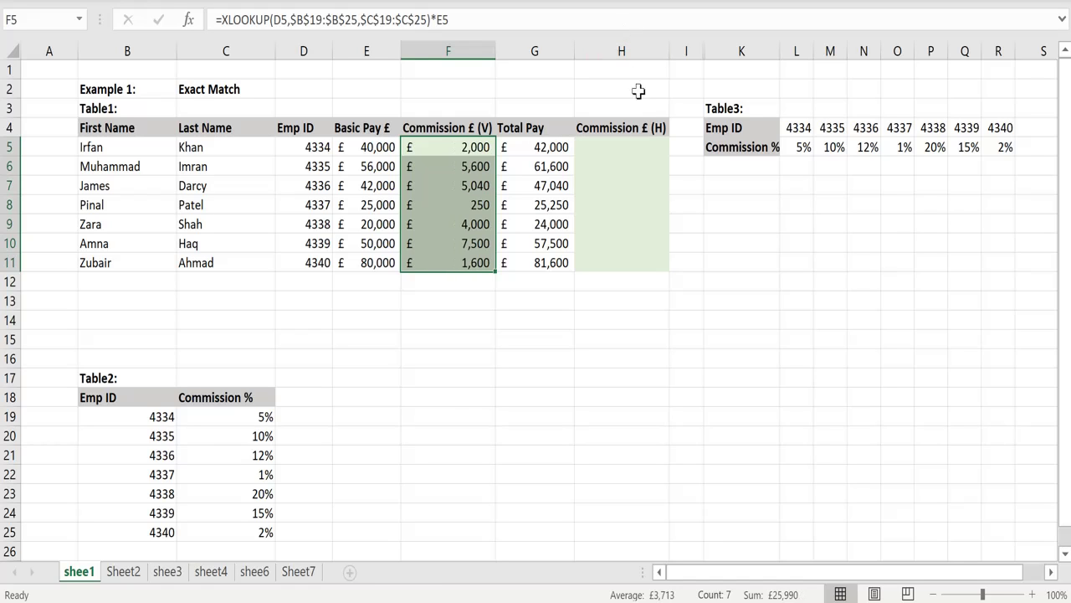
Step: Start an XLOOKUP formula in H5 with D5 as the lookup value and $L$4:$R$4 as the lookup array
{"action": "left_click", "coordinate": [627, 147]}
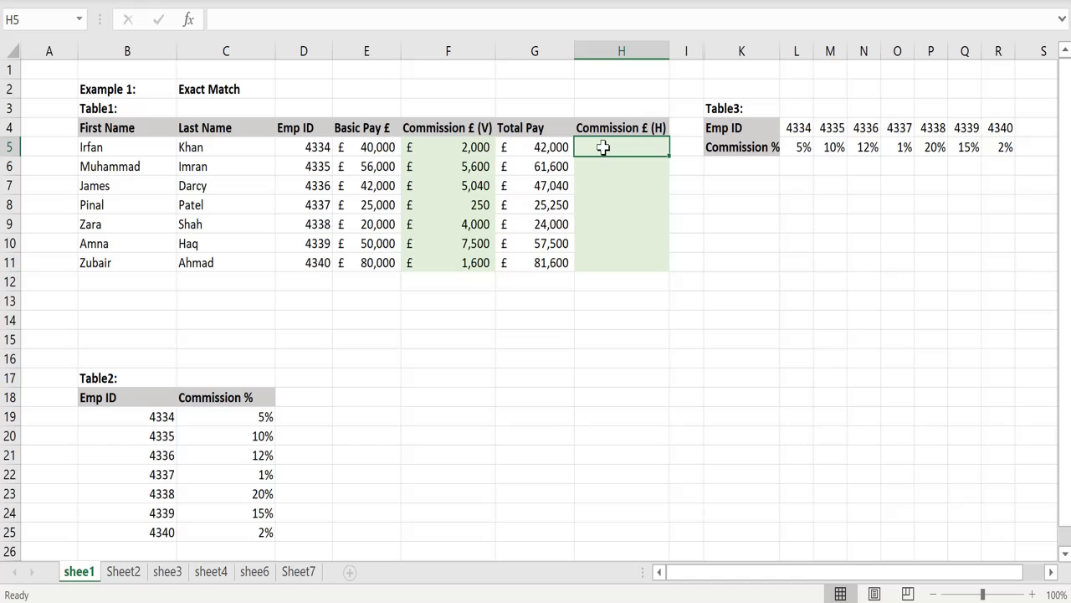
{"action": "type", "text": "=xl"}
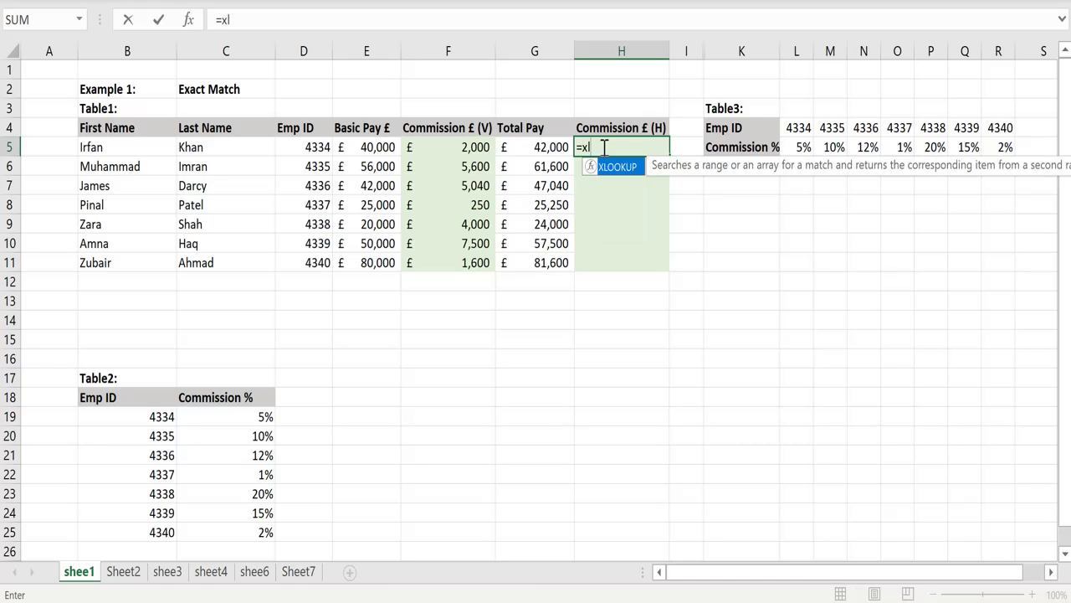
{"action": "key", "text": "Tab"}
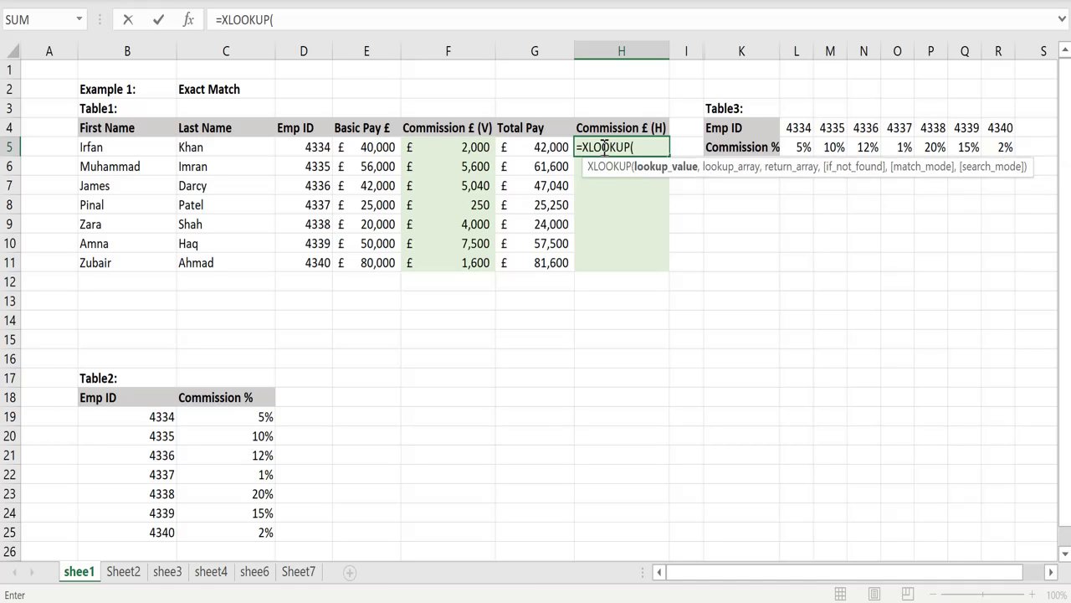
{"action": "left_click", "coordinate": [322, 148]}
{"action": "type", "text": ","}
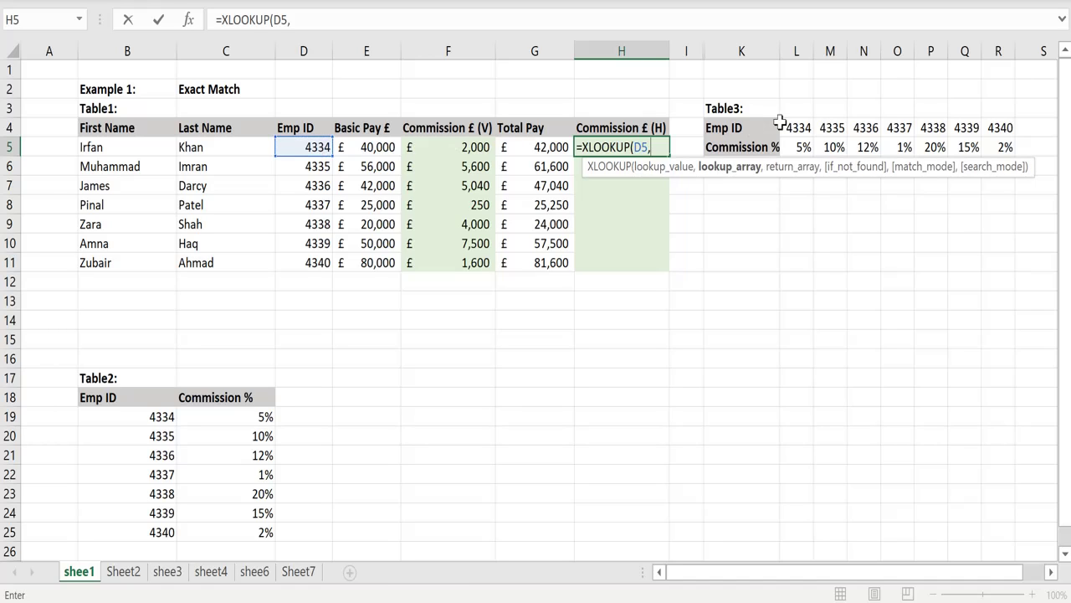
{"action": "left_click_drag", "start_coordinate": [793, 124], "coordinate": [986, 121]}
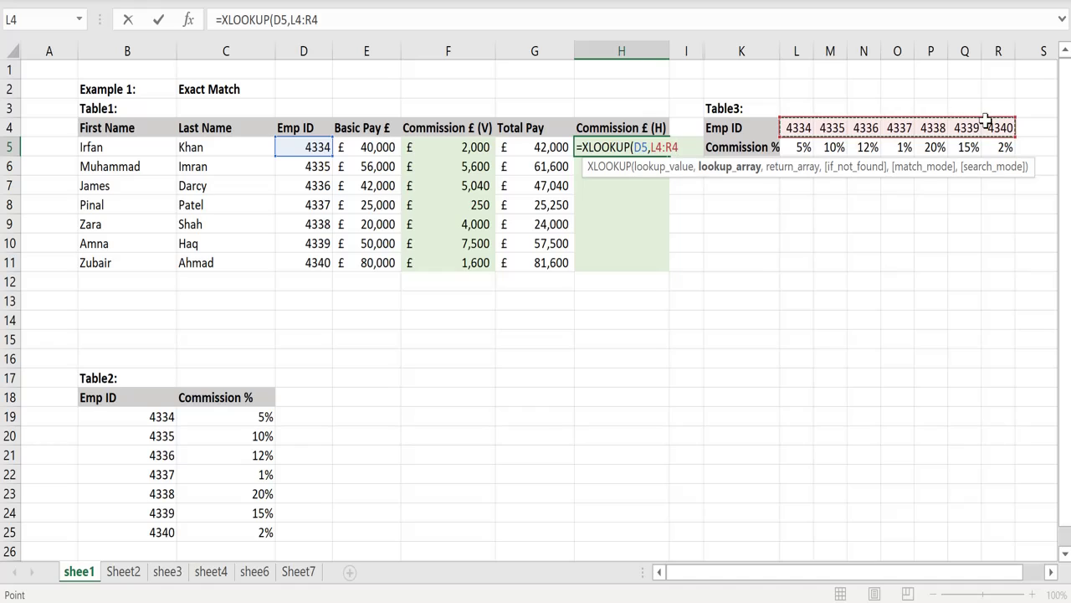
{"action": "key", "text": "F4"}
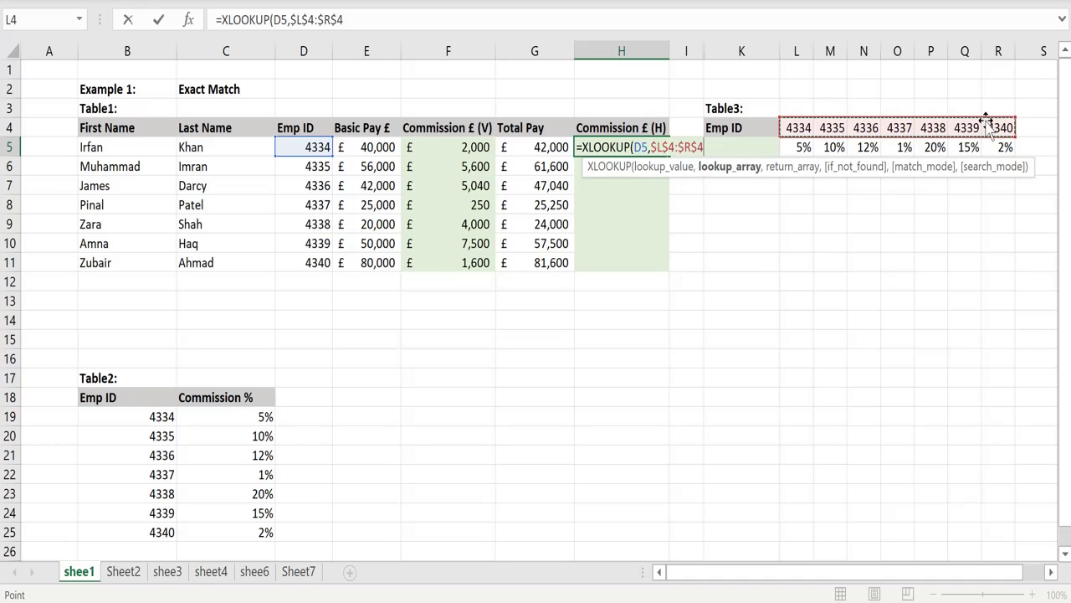
{"action": "type", "text": ","}
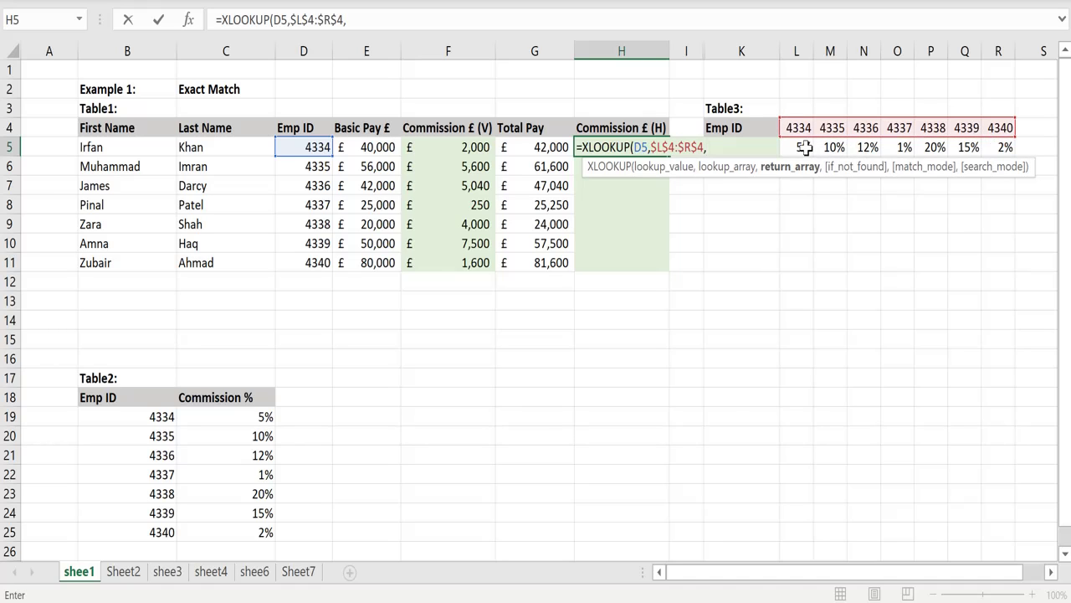
Step: Finish the H5 XLOOKUP with $L$5:$R$5 as the return array and fill it down to H11
{"action": "left_click_drag", "start_coordinate": [801, 148], "coordinate": [989, 148]}
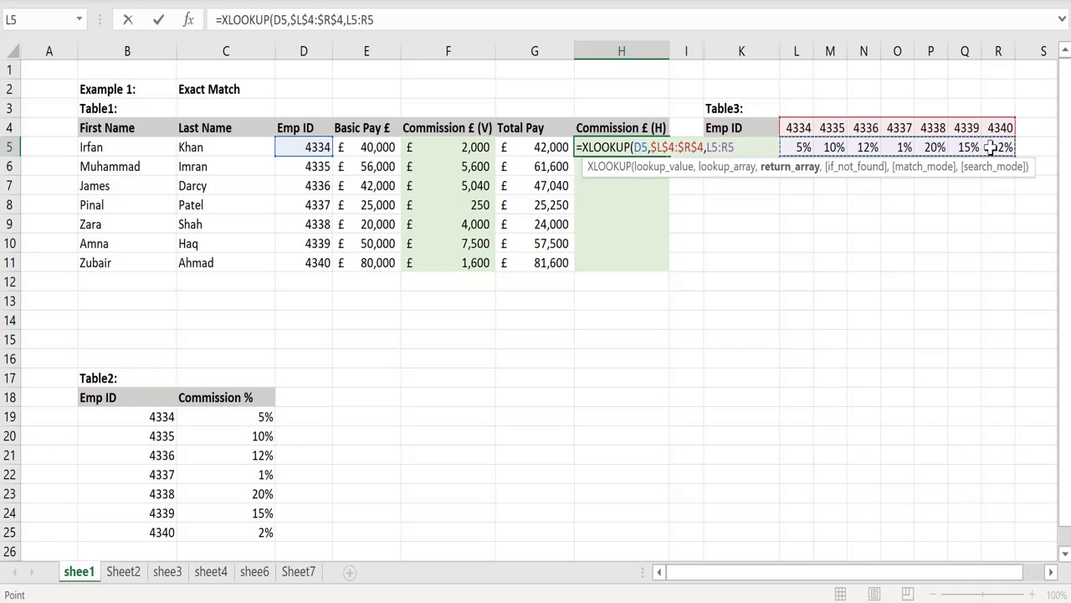
{"action": "key", "text": "F4"}
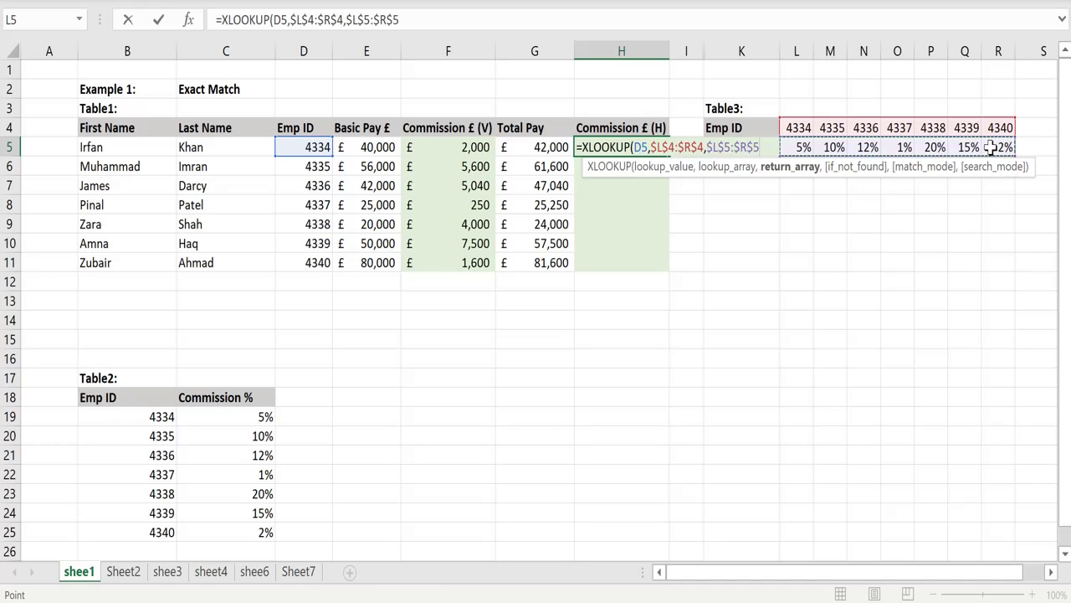
{"action": "type", "text": ")"}
{"action": "key", "text": "ctrl+Return"}
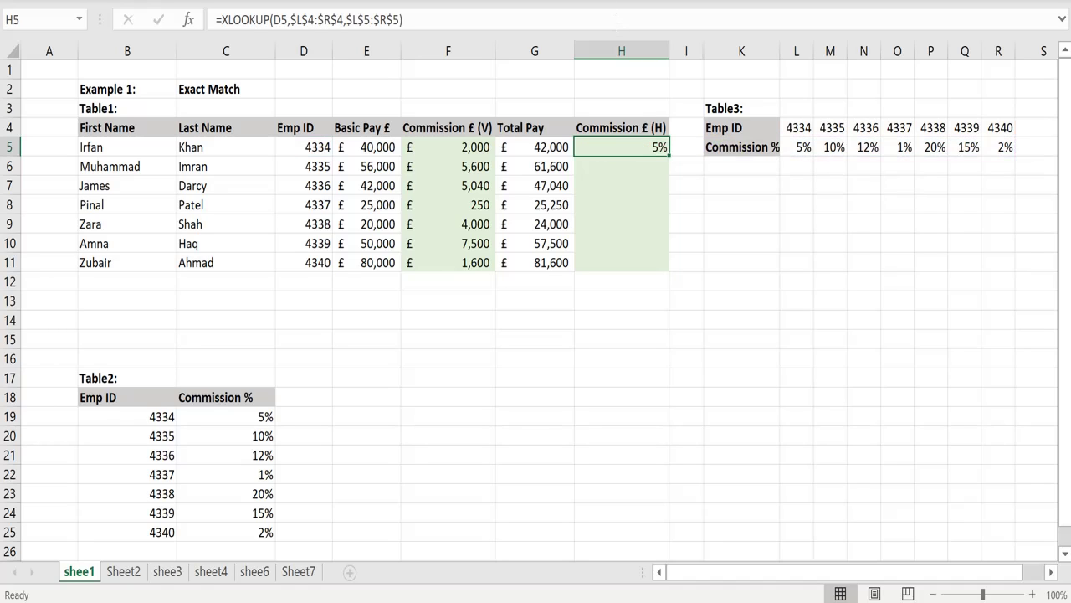
{"action": "left_click", "coordinate": [604, 2]}
{"action": "left_click_drag", "start_coordinate": [670, 159], "coordinate": [674, 268]}
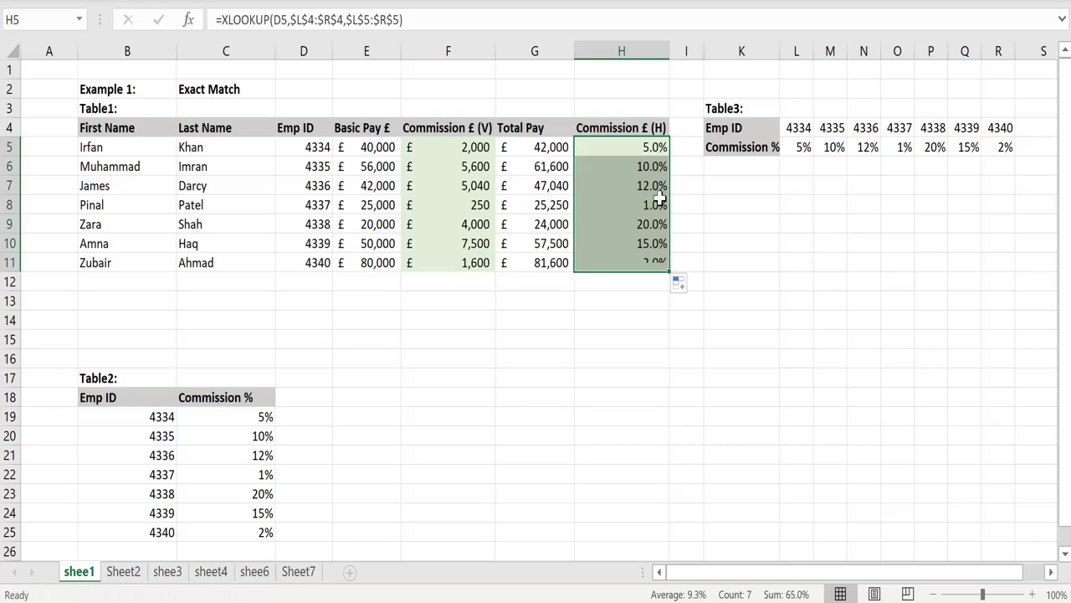
Step: Multiply the XLOOKUP formula in H5 by the basic pay in E5 and fill it down to H11
{"action": "left_click", "coordinate": [648, 148]}
{"action": "left_click", "coordinate": [416, 17]}
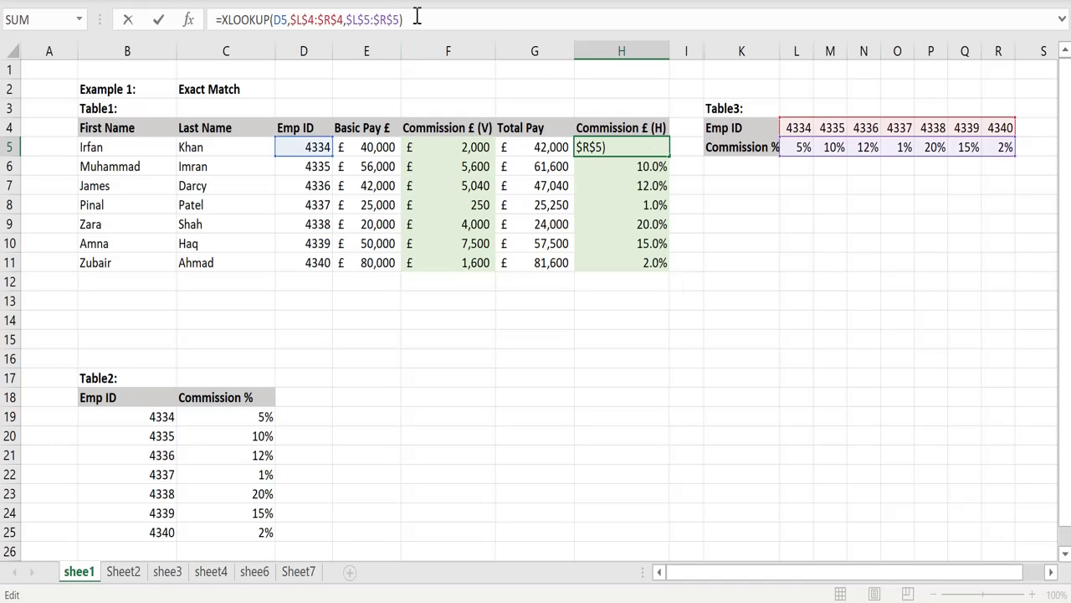
{"action": "left_click", "coordinate": [380, 147]}
{"action": "key", "text": "Return"}
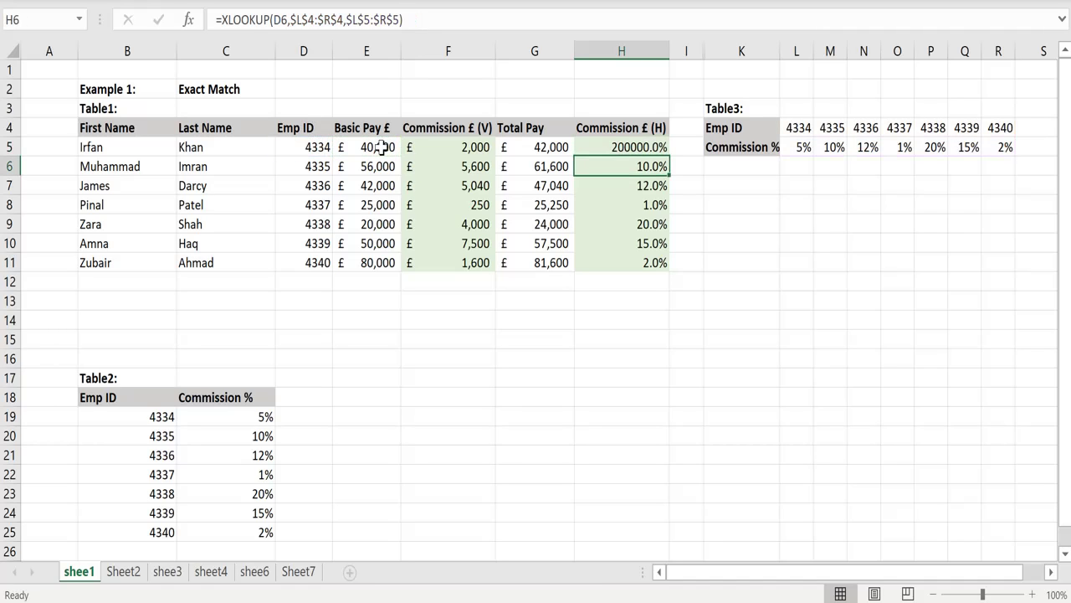
{"action": "left_click", "coordinate": [615, 147]}
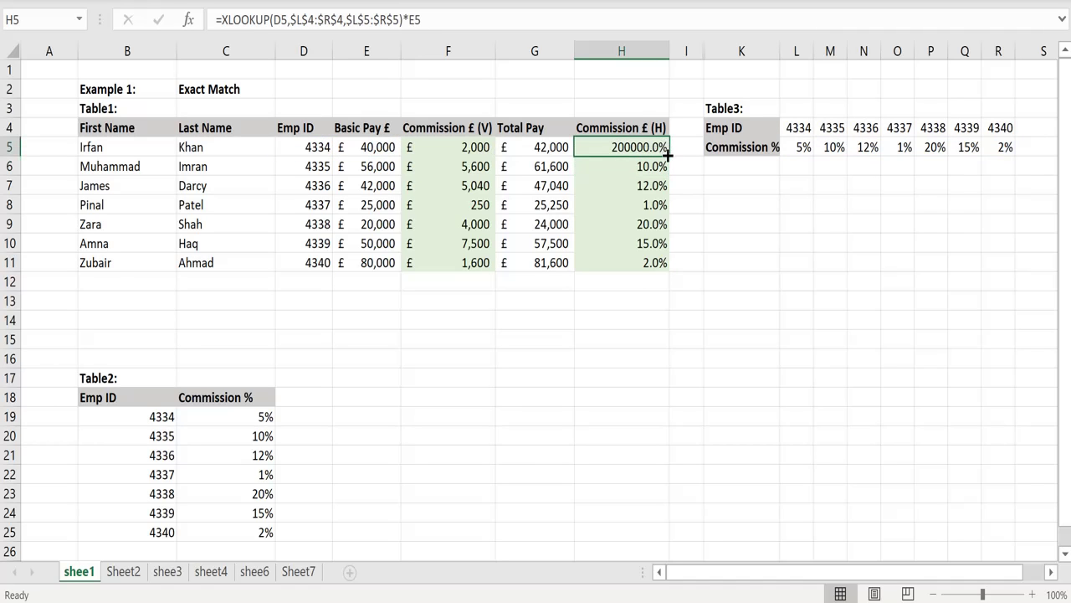
{"action": "left_click_drag", "start_coordinate": [669, 157], "coordinate": [661, 264]}
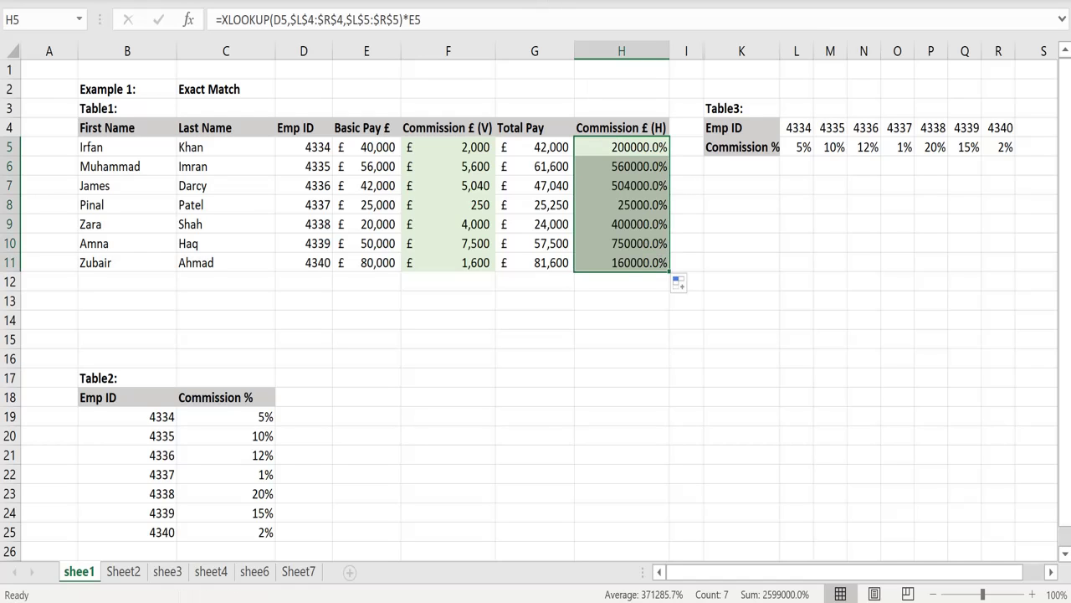
Step: Format the commission amounts in H5:H11 as pound currency with no decimal places
{"action": "key", "text": "ctrl+shift+4"}
{"action": "key", "text": "alt+h"}
{"action": "key", "text": "9"}
{"action": "key", "text": "9"}
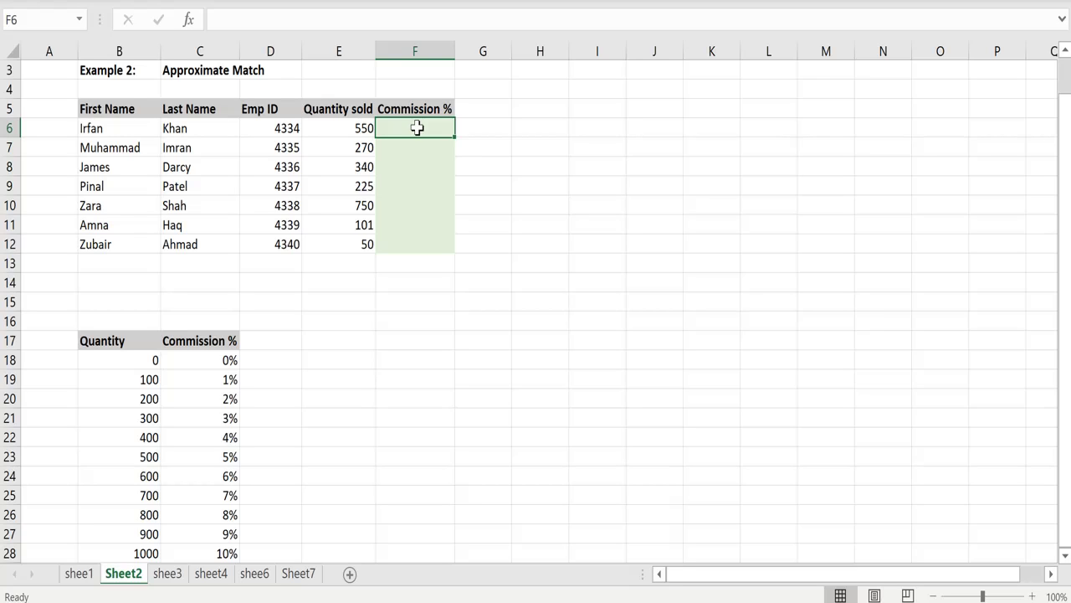
Step: Start an XLOOKUP formula in F6 with E6 as the lookup value and $B$18:$B$28 as the lookup array
{"action": "type", "text": "="}
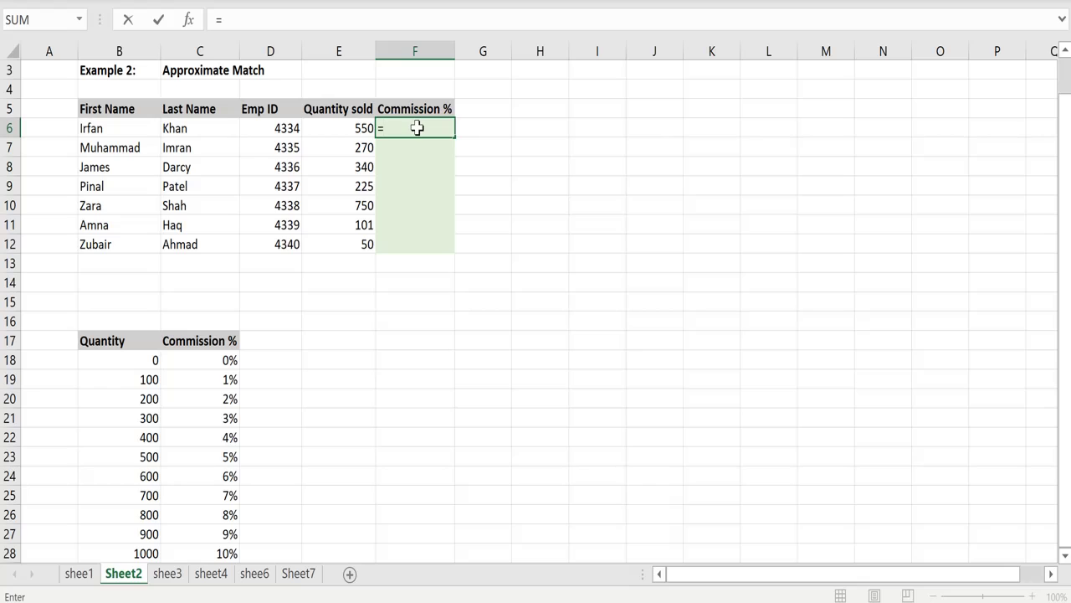
{"action": "type", "text": "xl"}
{"action": "key", "text": "Tab"}
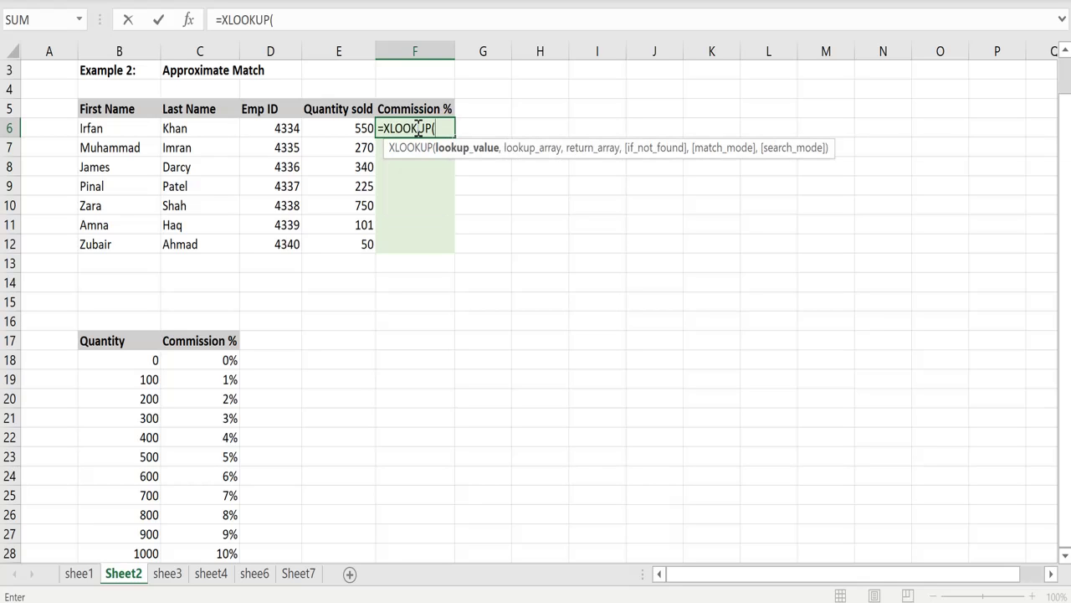
{"action": "left_click", "coordinate": [348, 128]}
{"action": "type", "text": ","}
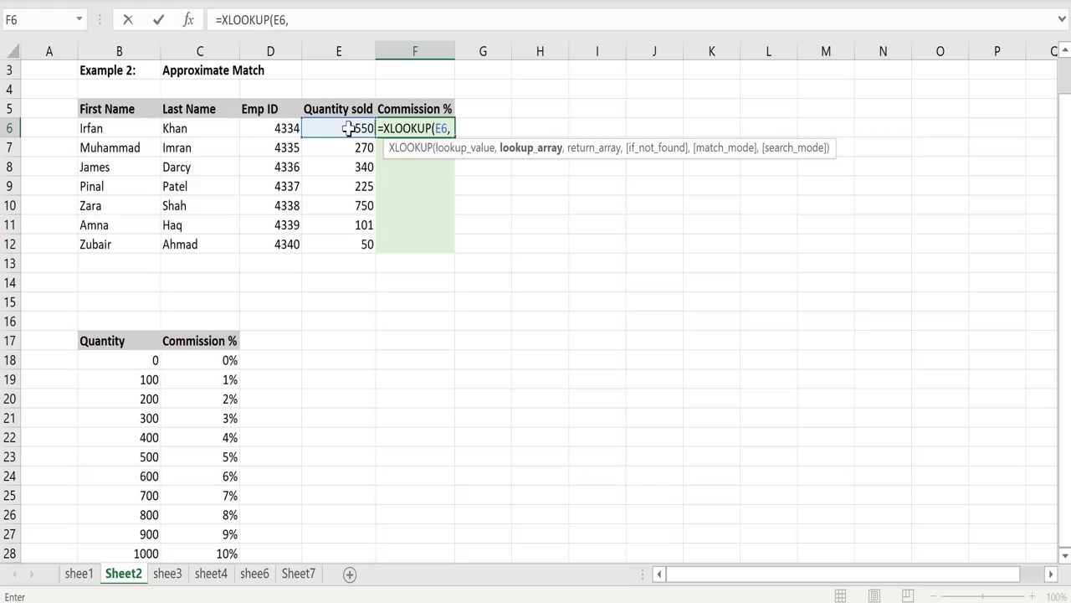
{"action": "left_click_drag", "start_coordinate": [140, 361], "coordinate": [147, 550]}
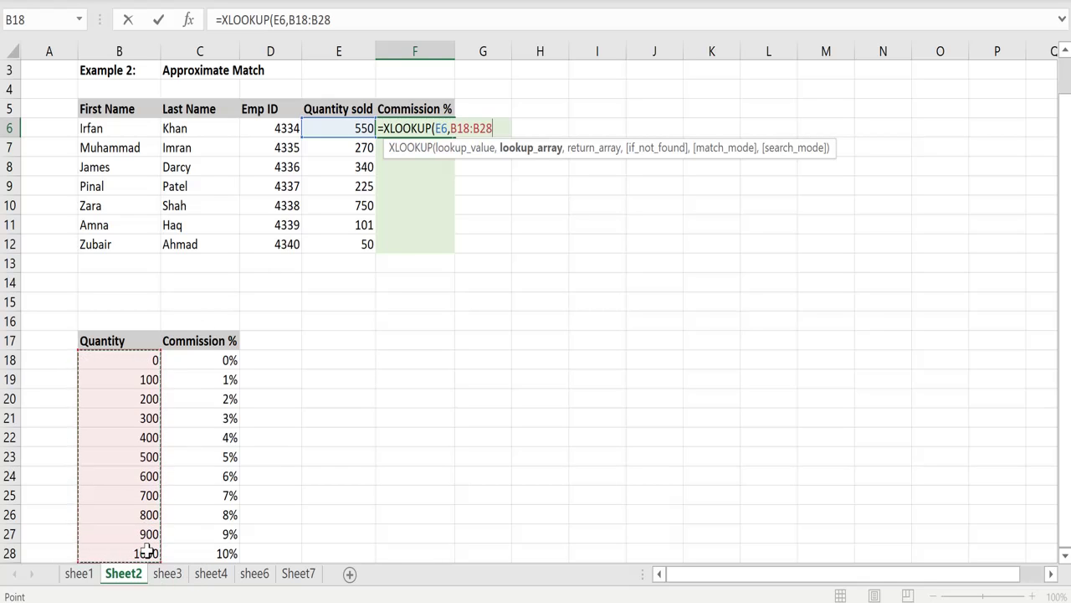
{"action": "key", "text": "F4"}
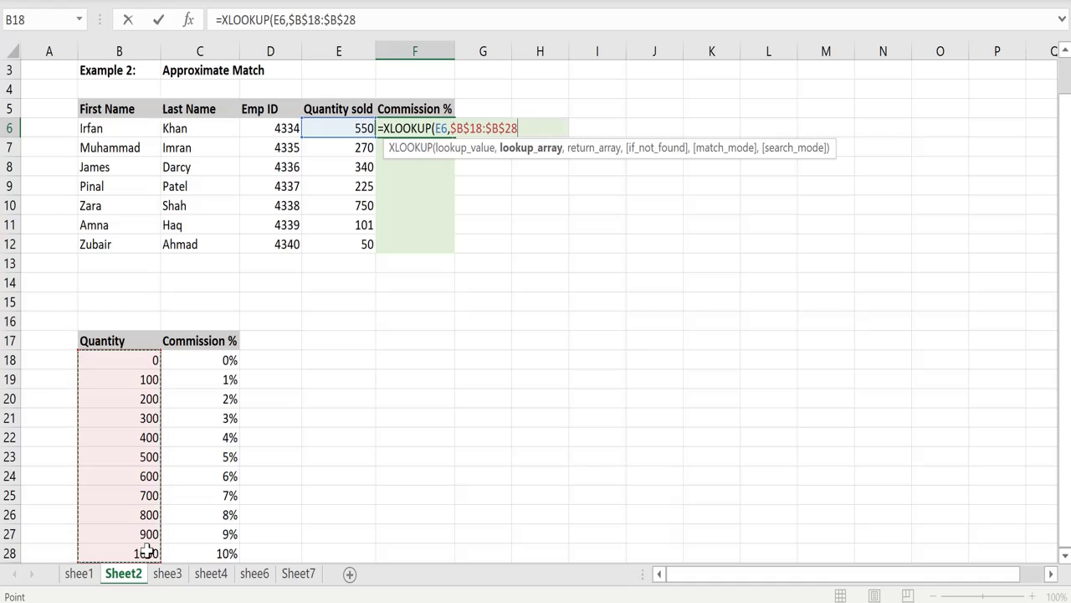
{"action": "type", "text": ","}
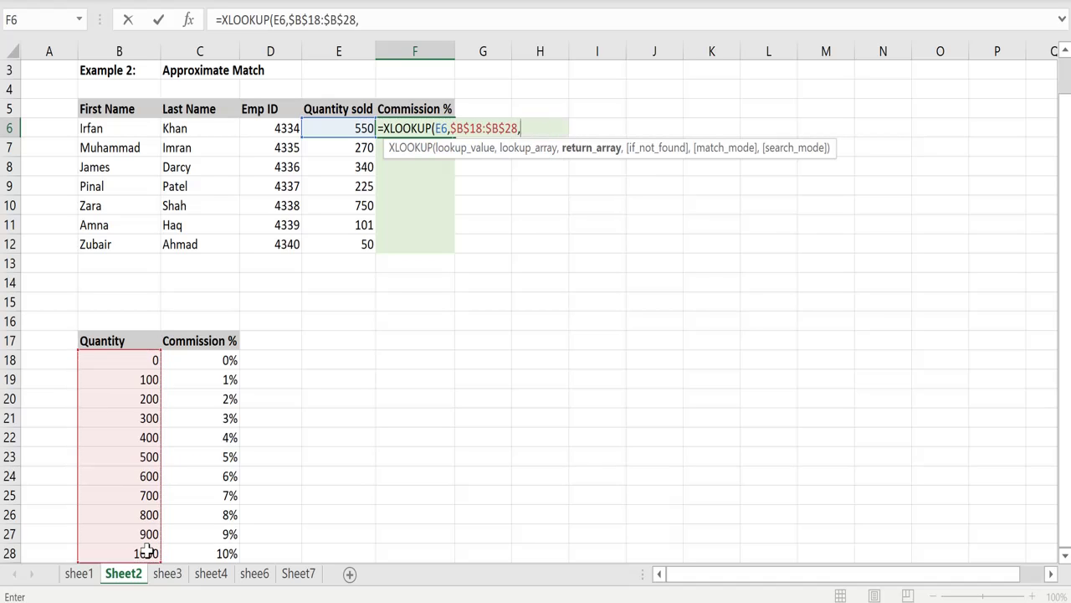
Step: Complete the F6 XLOOKUP with $C$18:$C$28 as the return array, no if-not-found value, and match mode -1
{"action": "left_click_drag", "start_coordinate": [225, 362], "coordinate": [220, 553]}
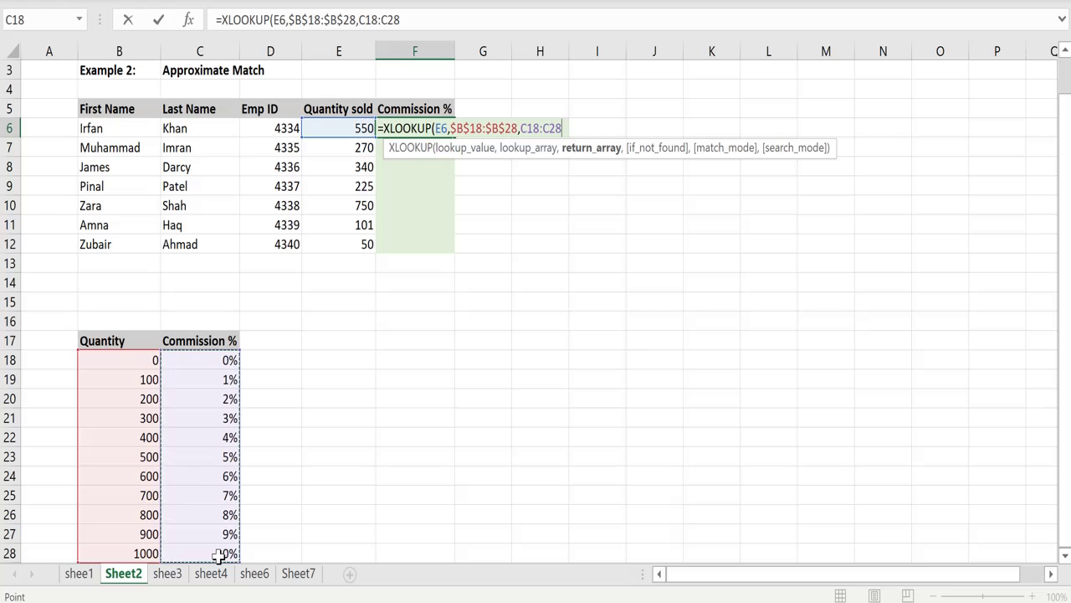
{"action": "key", "text": "F4"}
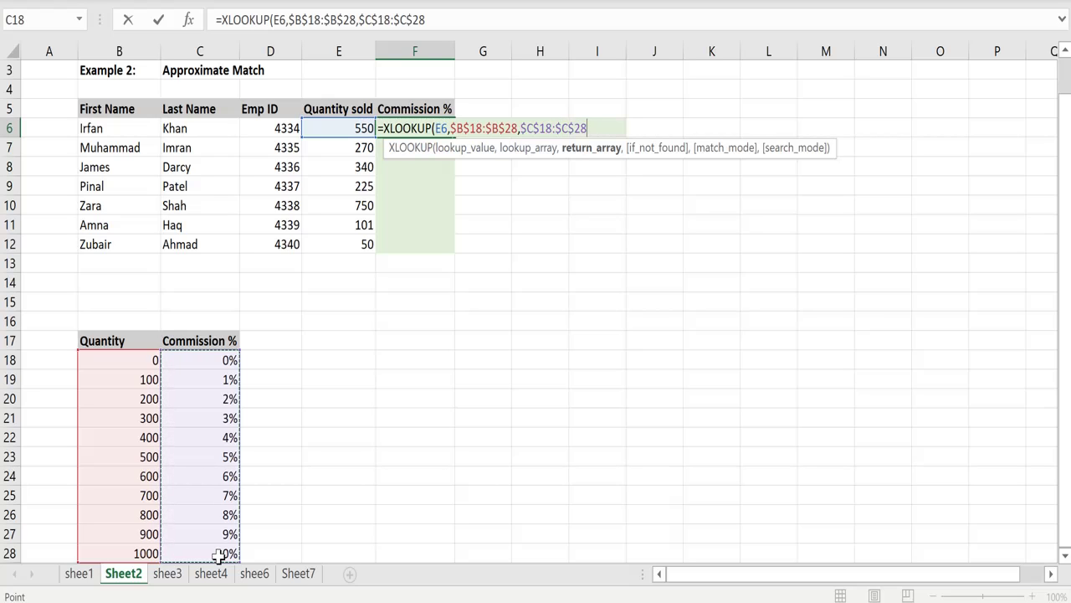
{"action": "type", "text": ","}
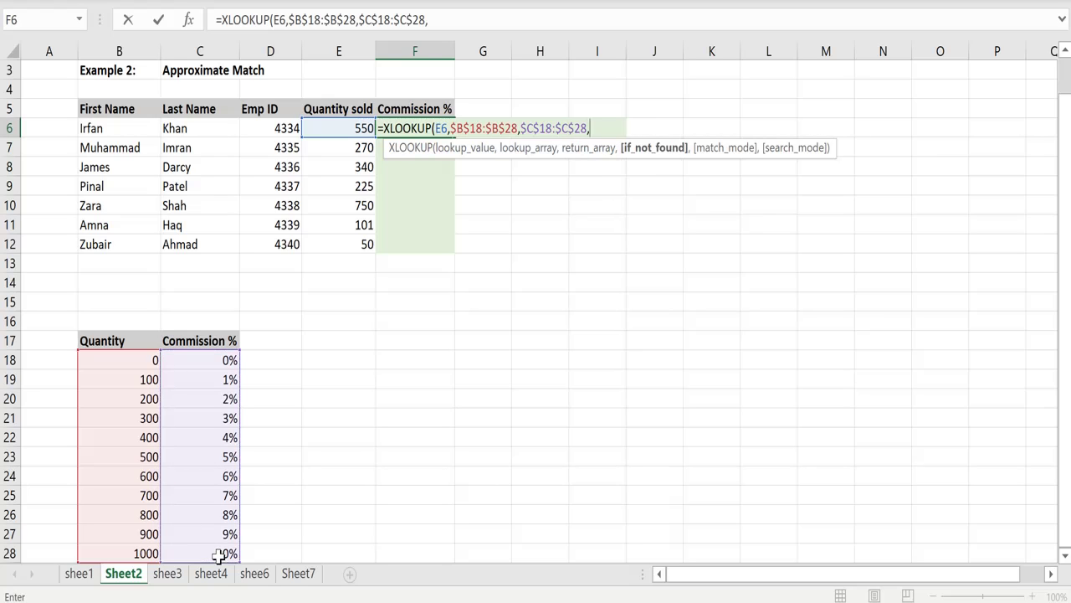
{"action": "type", "text": ","}
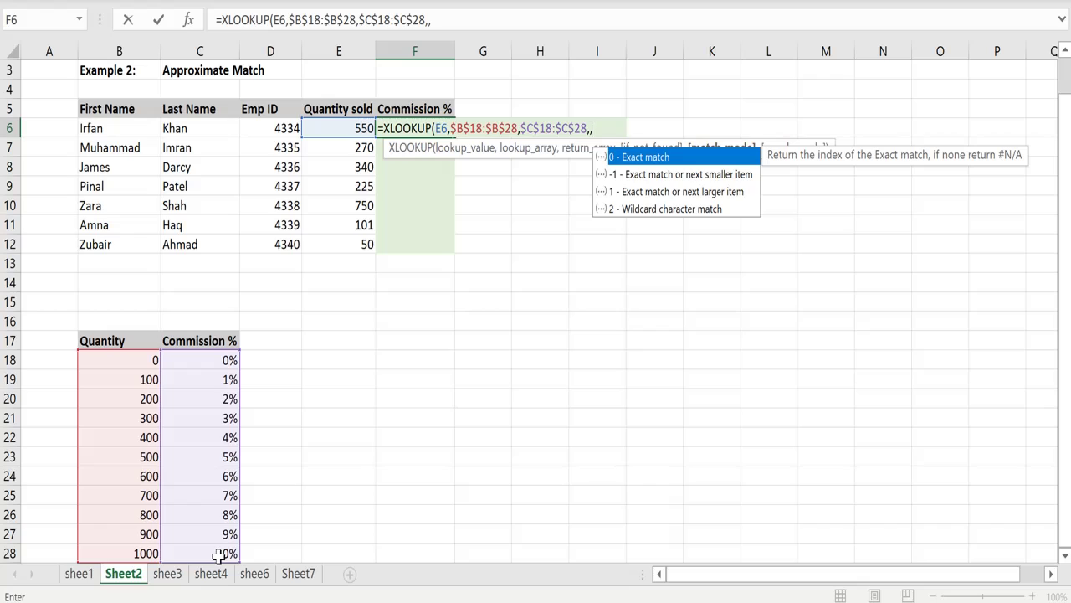
{"action": "type", "text": "-1"}
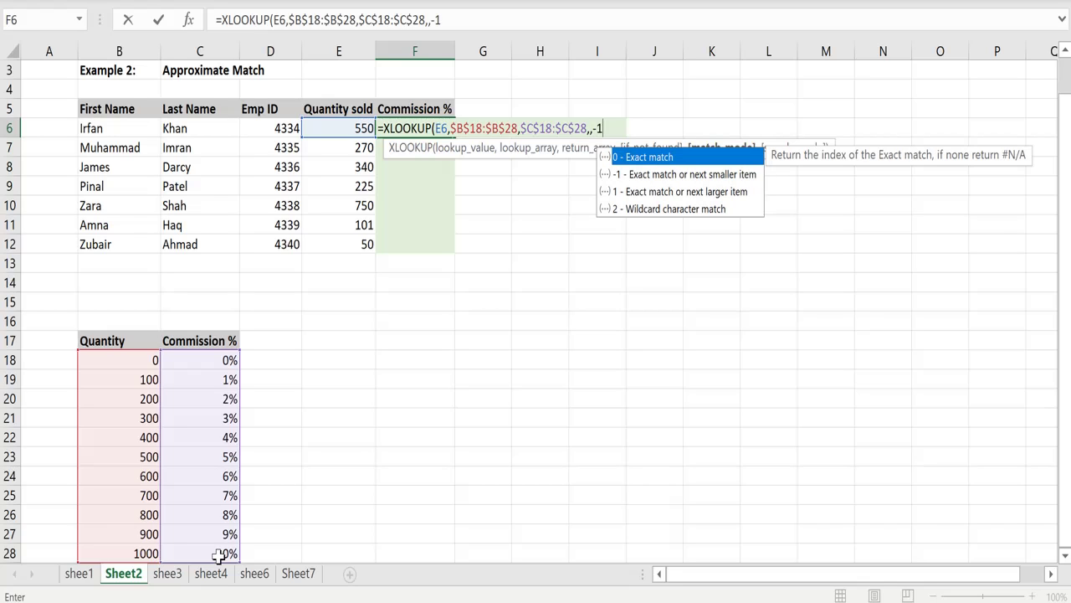
{"action": "type", "text": ")"}
{"action": "key", "text": "Return"}
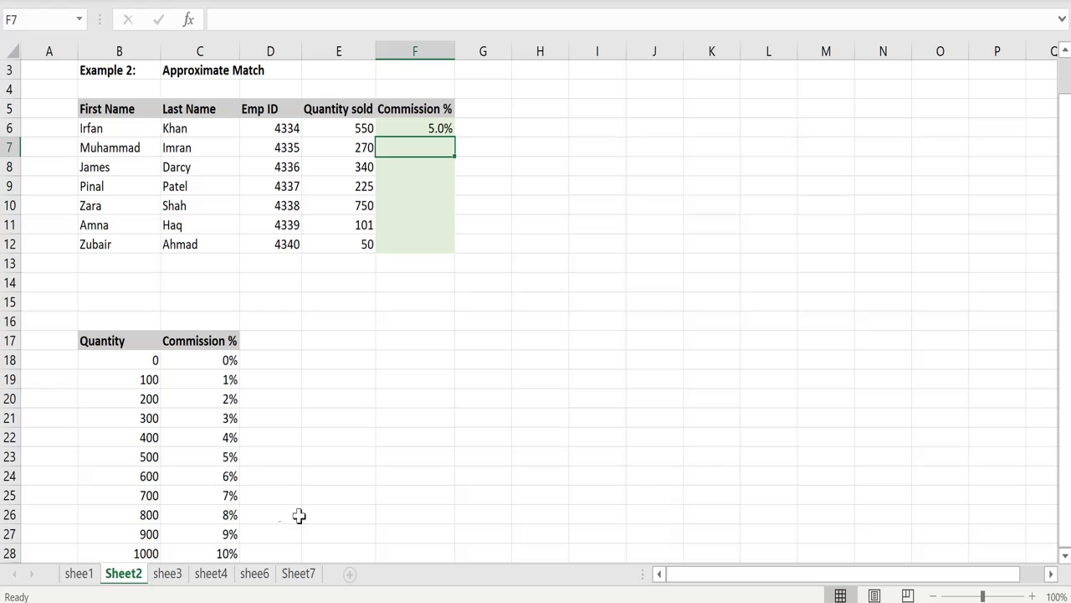
Step: Fill the approximate-match XLOOKUP formula from F6 down to F12
{"action": "left_click", "coordinate": [439, 127]}
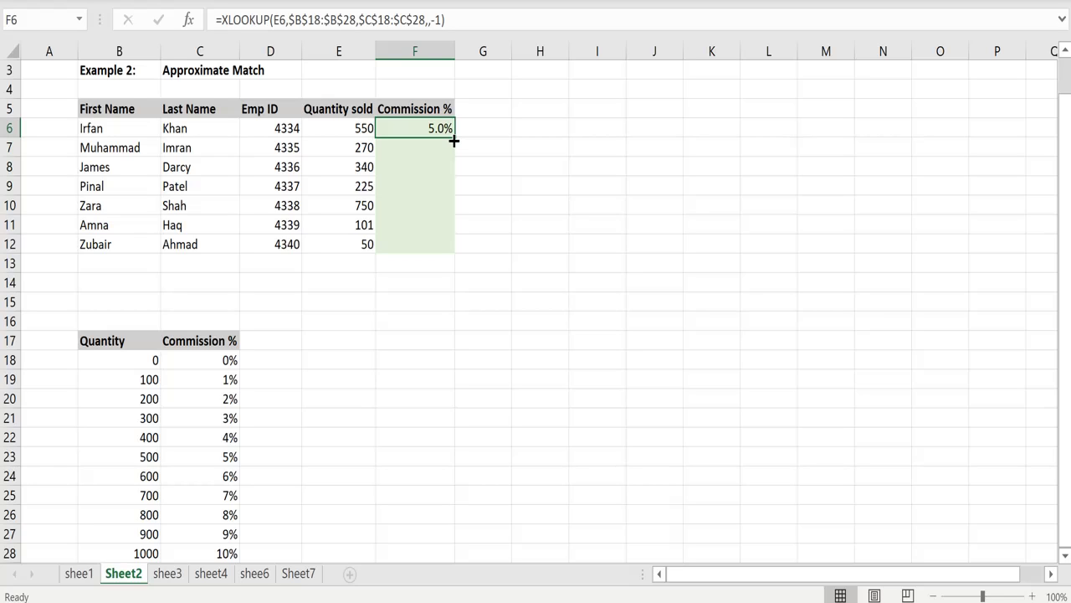
{"action": "left_click_drag", "start_coordinate": [454, 142], "coordinate": [453, 256]}
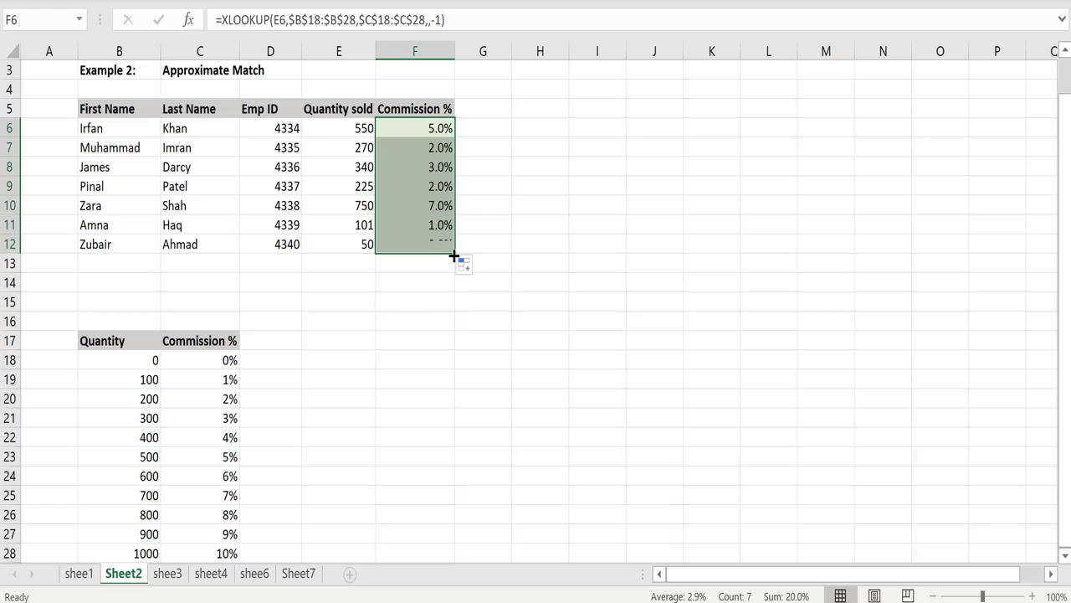
{"action": "left_click", "coordinate": [438, 294]}
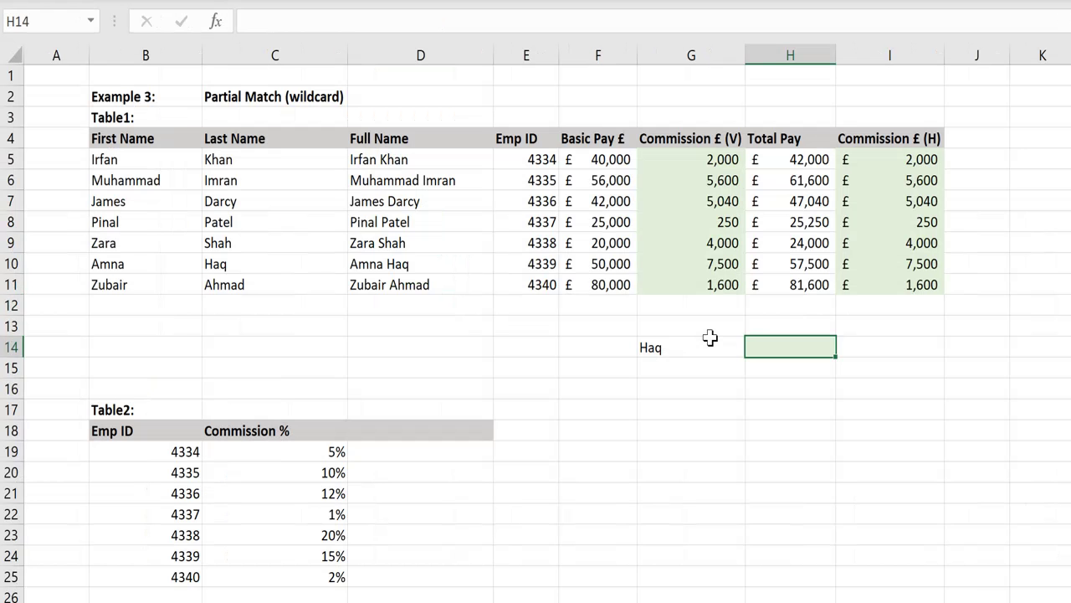
Step: Start an XLOOKUP formula in H14 of the partial match example with G14 as lookup value and D5:D11 as lookup array
{"action": "left_click", "coordinate": [680, 347]}
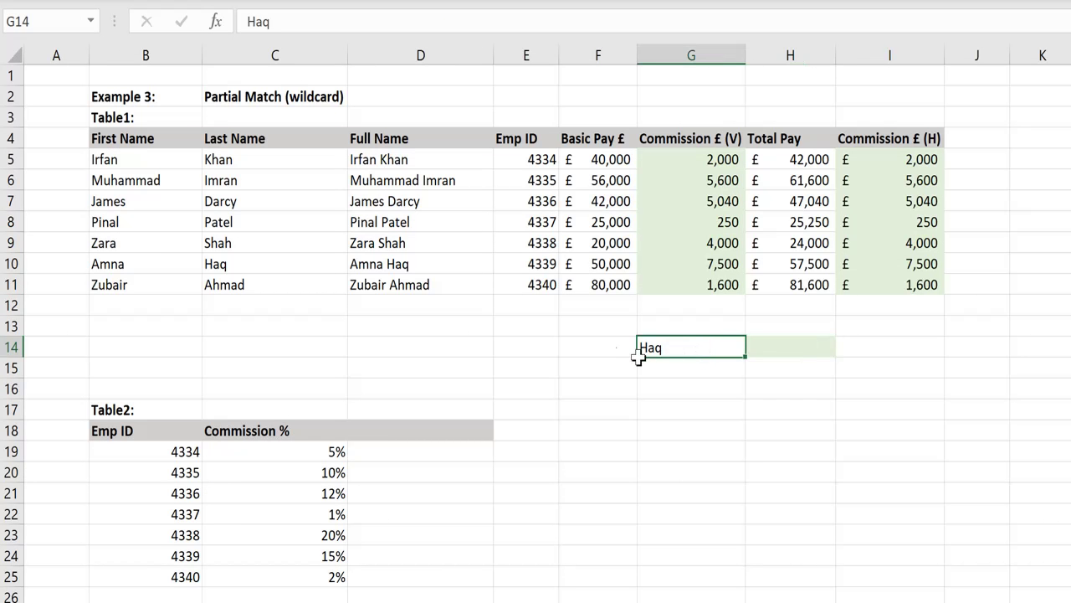
{"action": "left_click", "coordinate": [808, 348]}
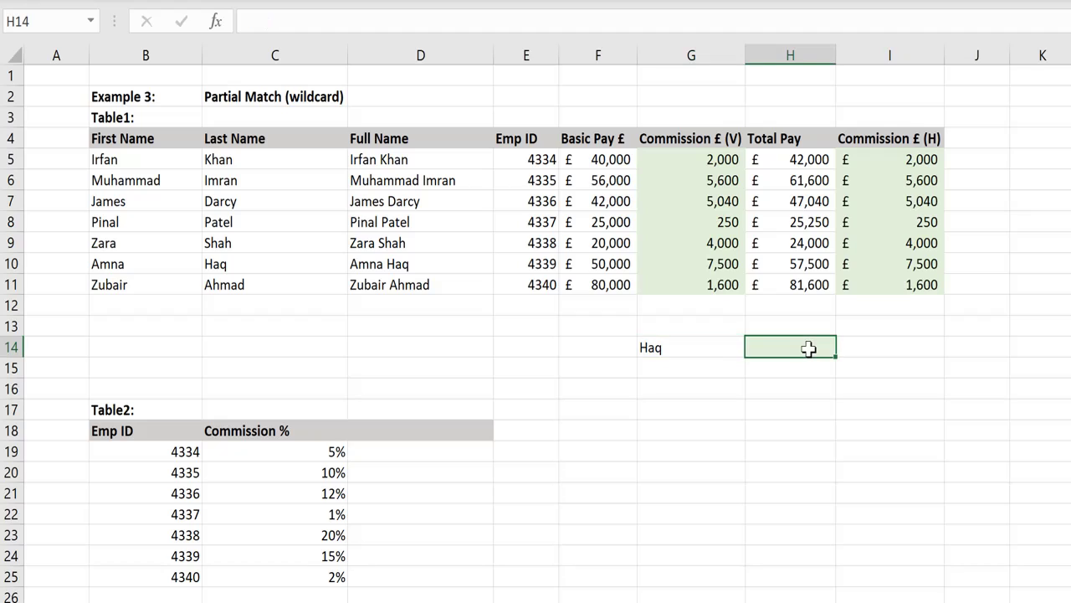
{"action": "double_click", "coordinate": [809, 348]}
{"action": "type", "text": "=xl"}
{"action": "key", "text": "Tab"}
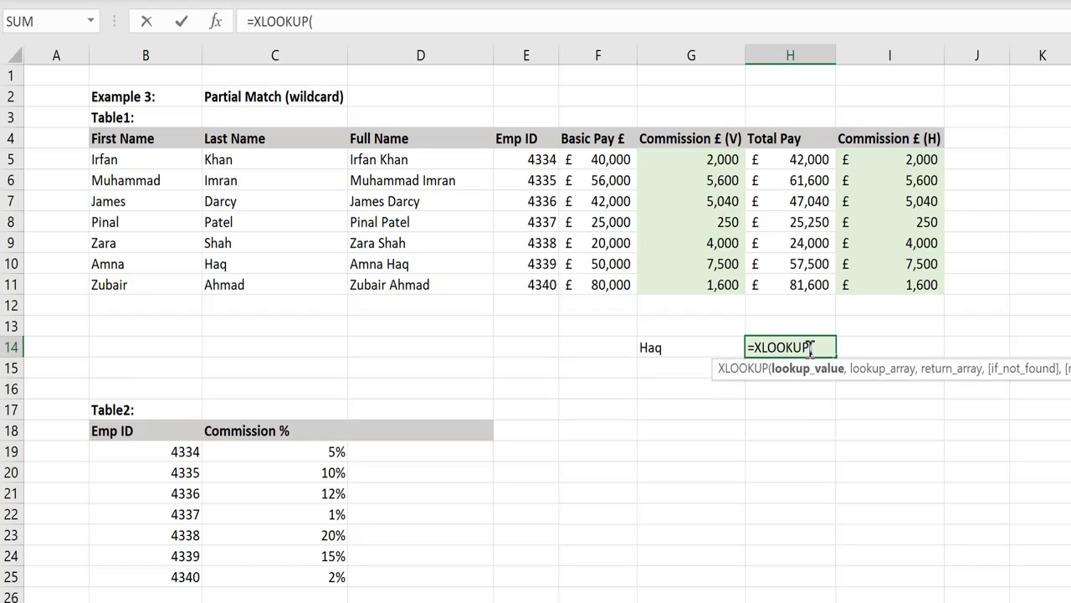
{"action": "left_click", "coordinate": [658, 347]}
{"action": "type", "text": ","}
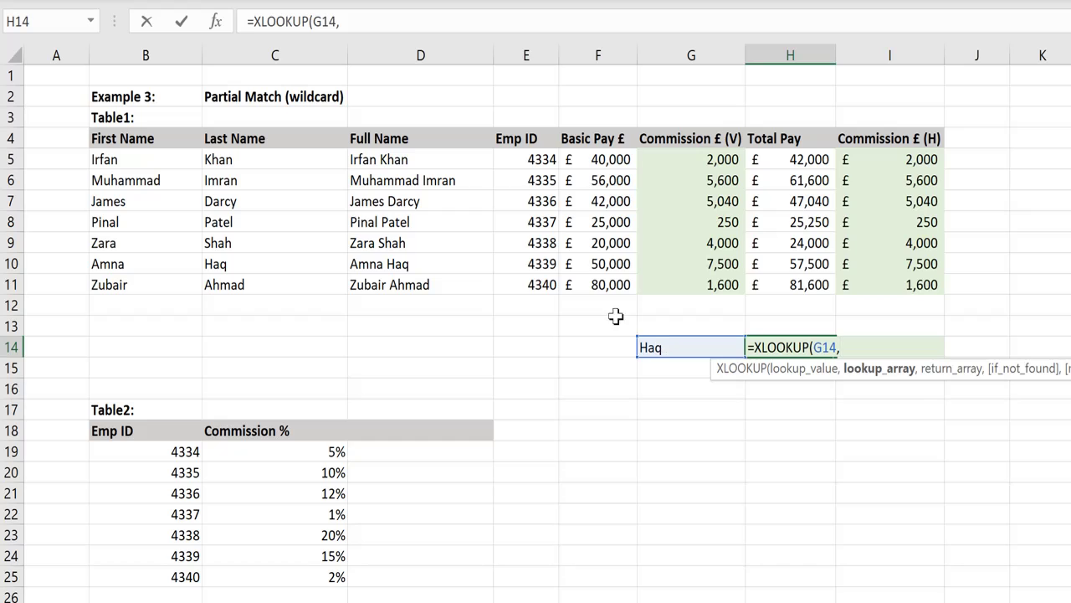
{"action": "left_click_drag", "start_coordinate": [418, 159], "coordinate": [416, 276]}
{"action": "type", "text": ","}
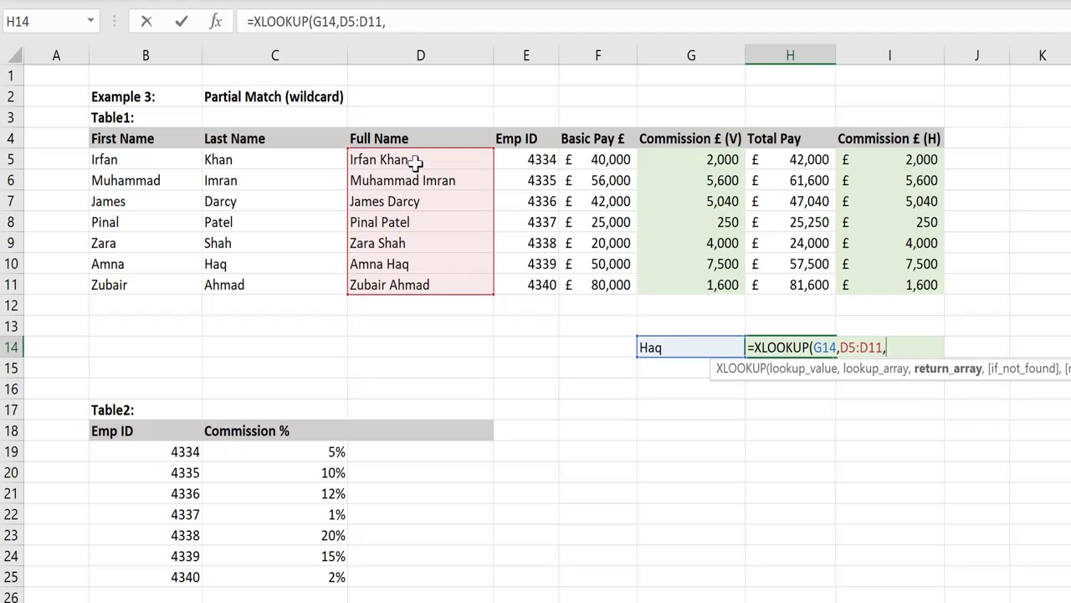
Step: Add D5:D11 as the return array of the H14 XLOOKUP, skip if-not-found, and set match mode 2 for wildcards
{"action": "left_click_drag", "start_coordinate": [416, 161], "coordinate": [416, 277]}
{"action": "type", "text": ","}
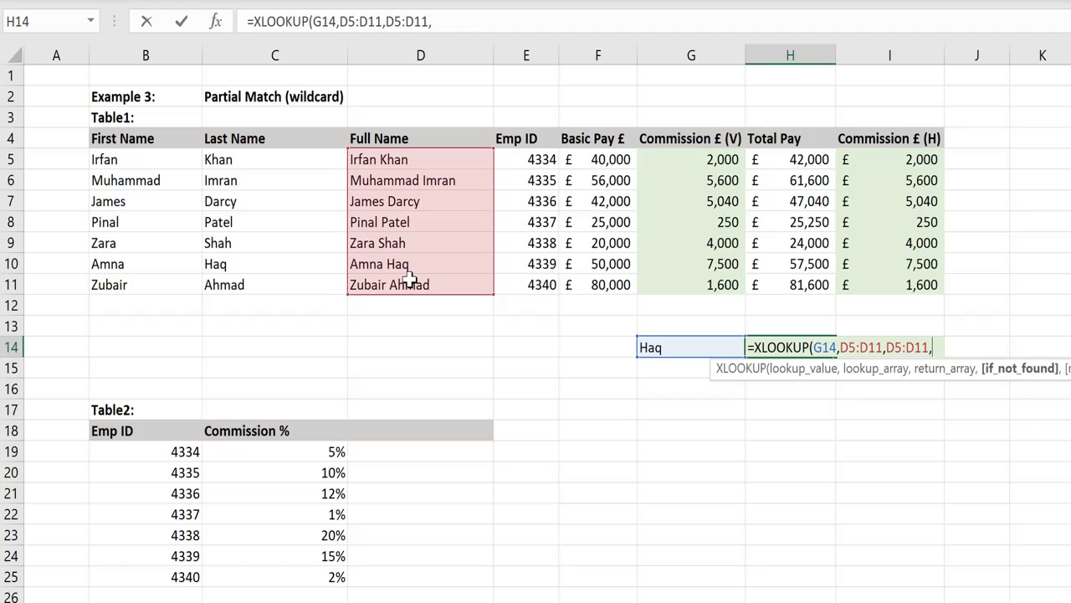
{"action": "type", "text": ","}
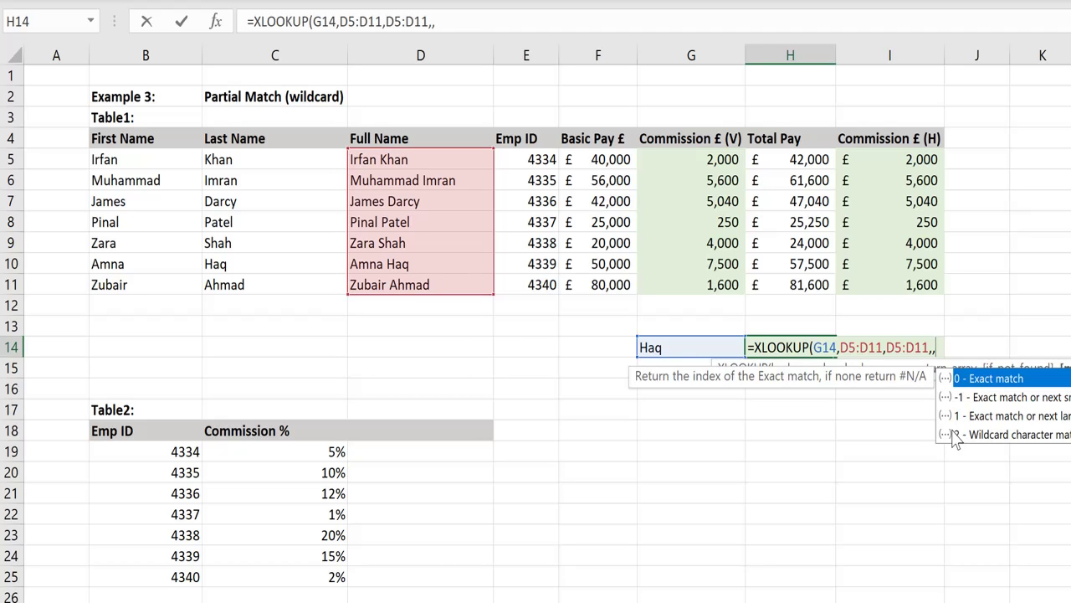
{"action": "left_click", "coordinate": [512, 24]}
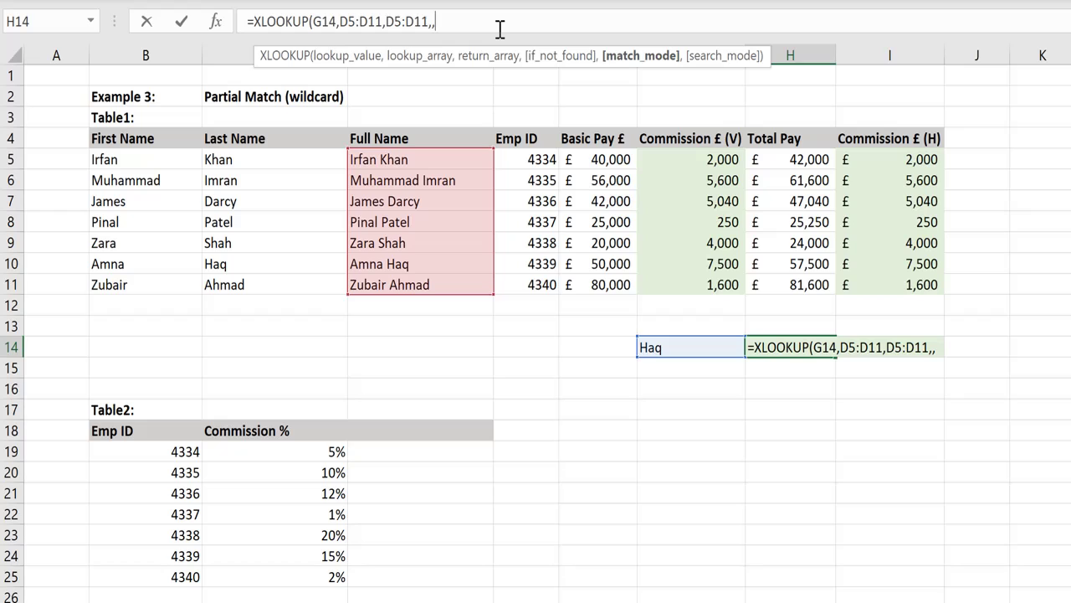
{"action": "type", "text": "2)"}
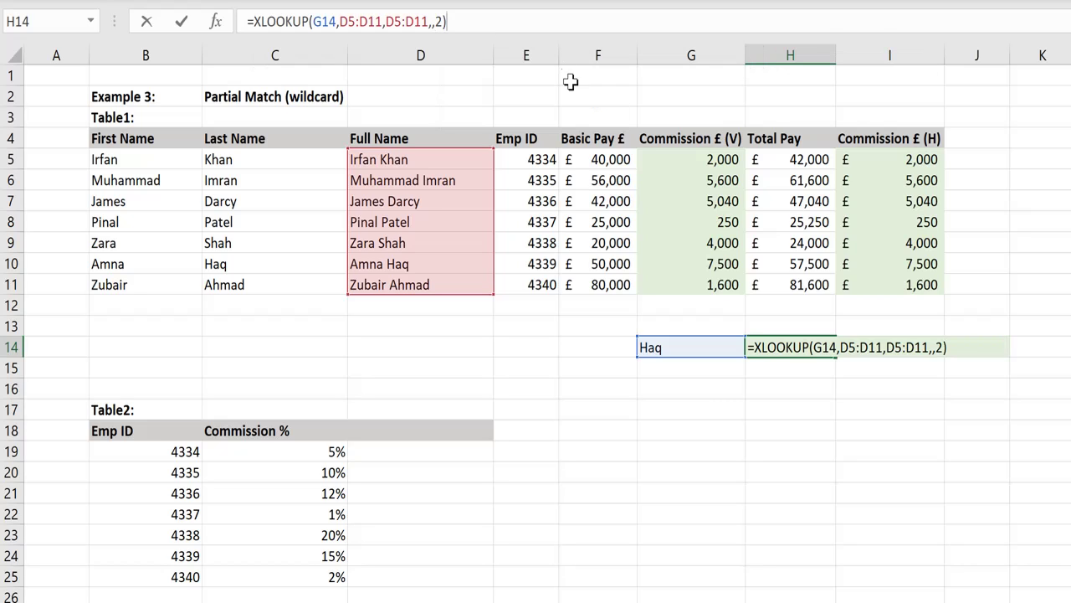
Step: Prefix the G14 lookup value in the H14 formula with "*"& and enter the formula
{"action": "left_click", "coordinate": [313, 23]}
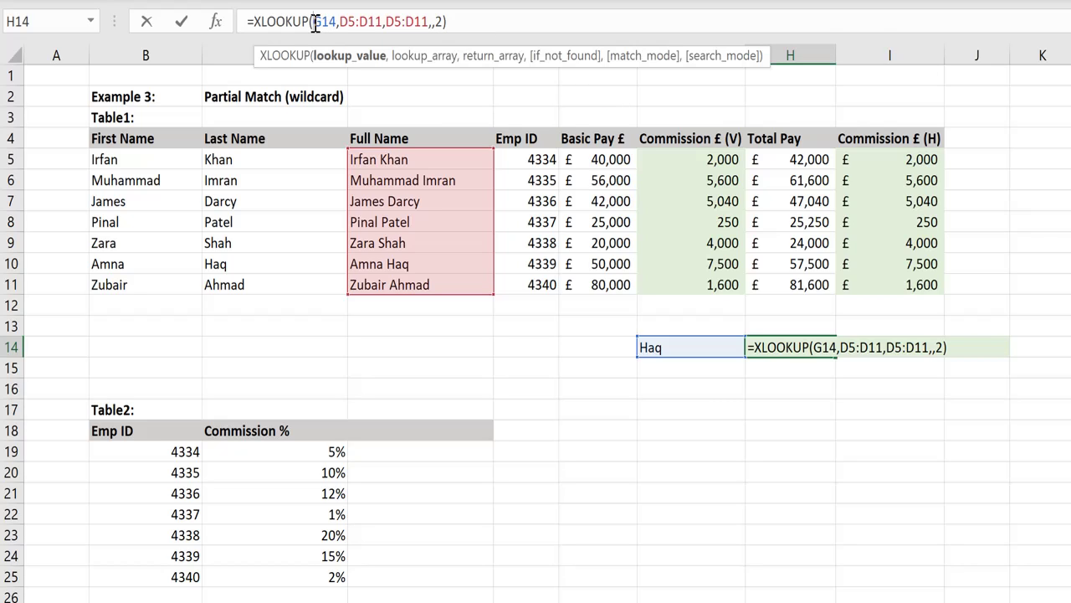
{"action": "type", "text": "\""}
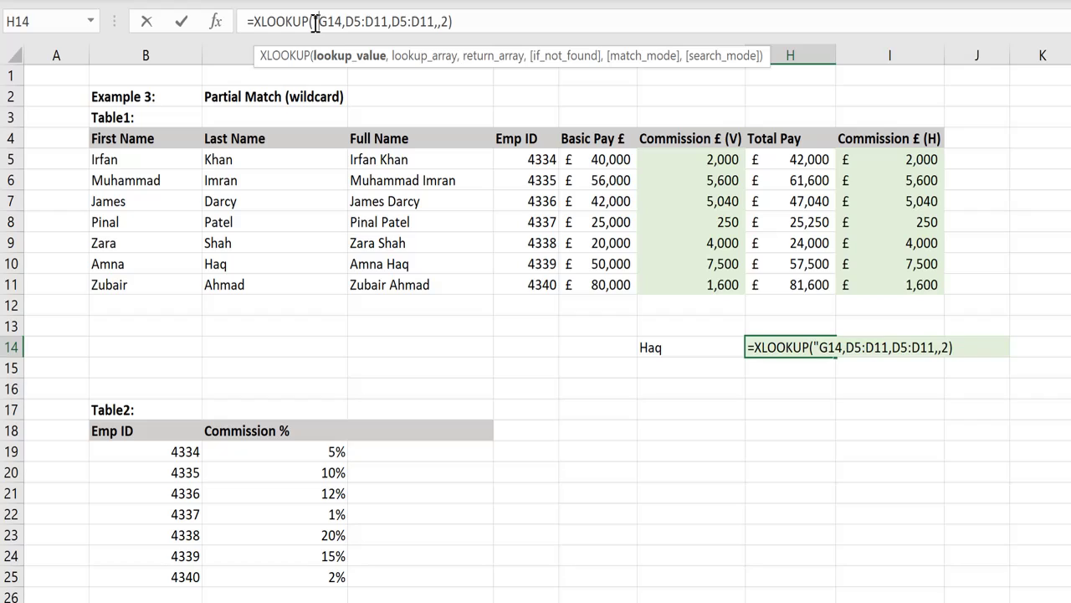
{"action": "type", "text": "*\"&"}
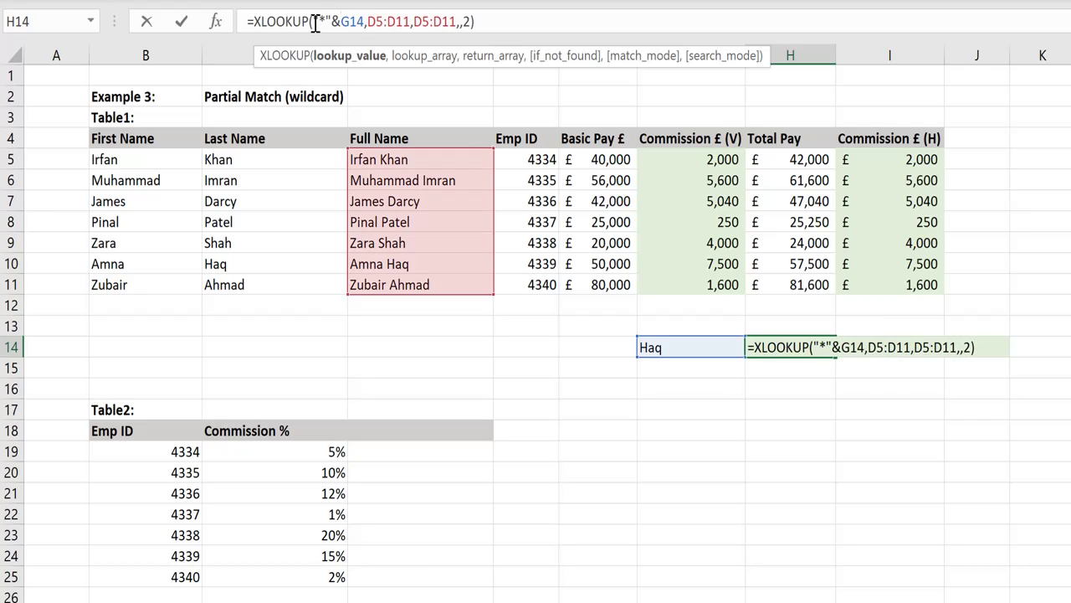
{"action": "key", "text": "Return"}
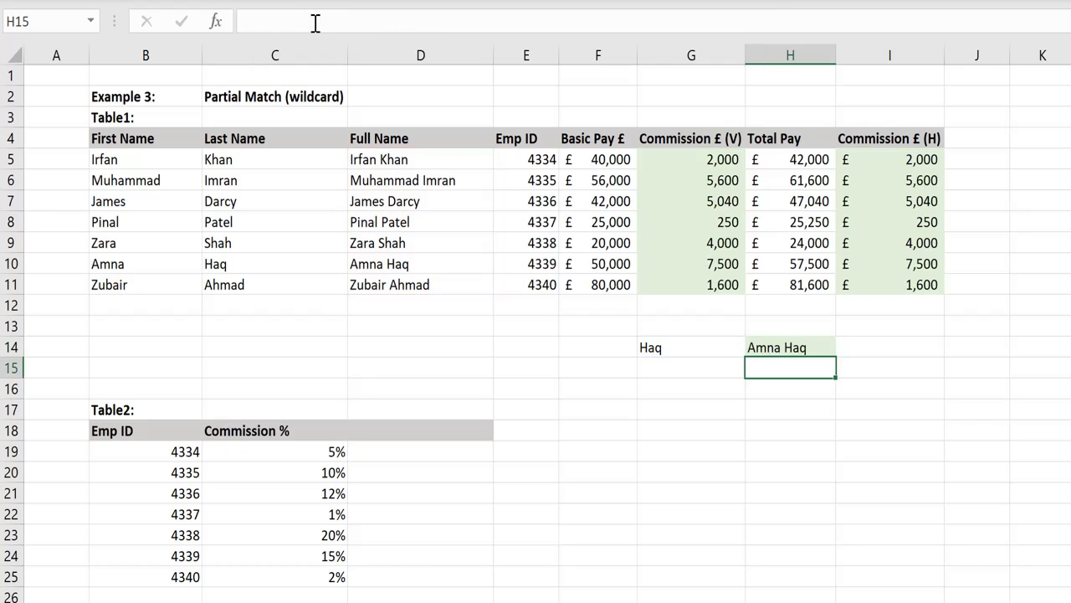
Step: Test the wildcard lookup by replacing the last name in G14 with the one from row 9
{"action": "left_click", "coordinate": [672, 351]}
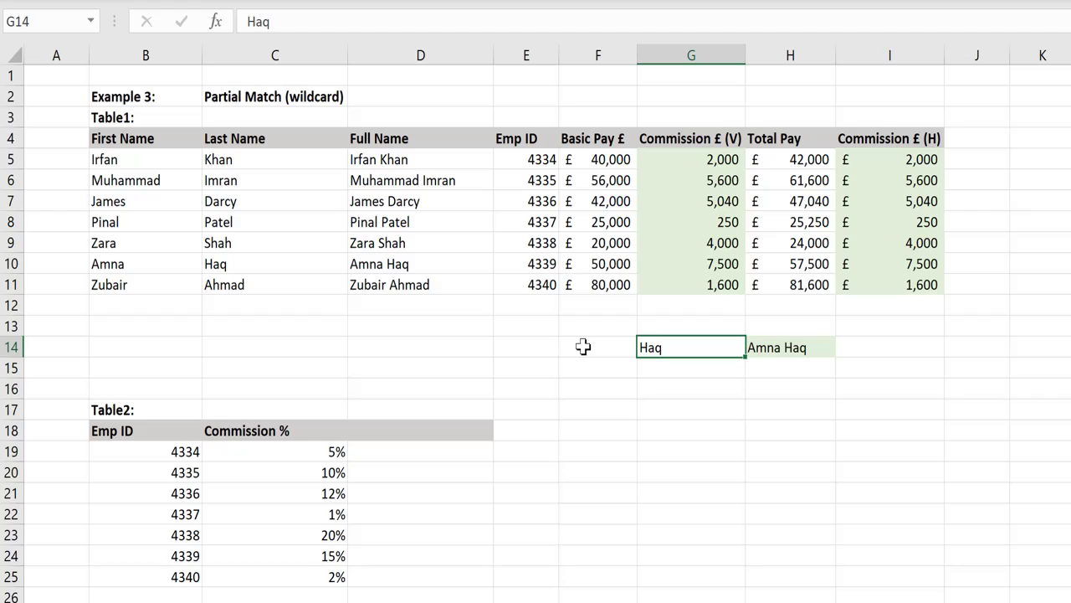
{"action": "left_click", "coordinate": [239, 248]}
{"action": "left_click", "coordinate": [651, 348]}
{"action": "type", "text": "shah"}
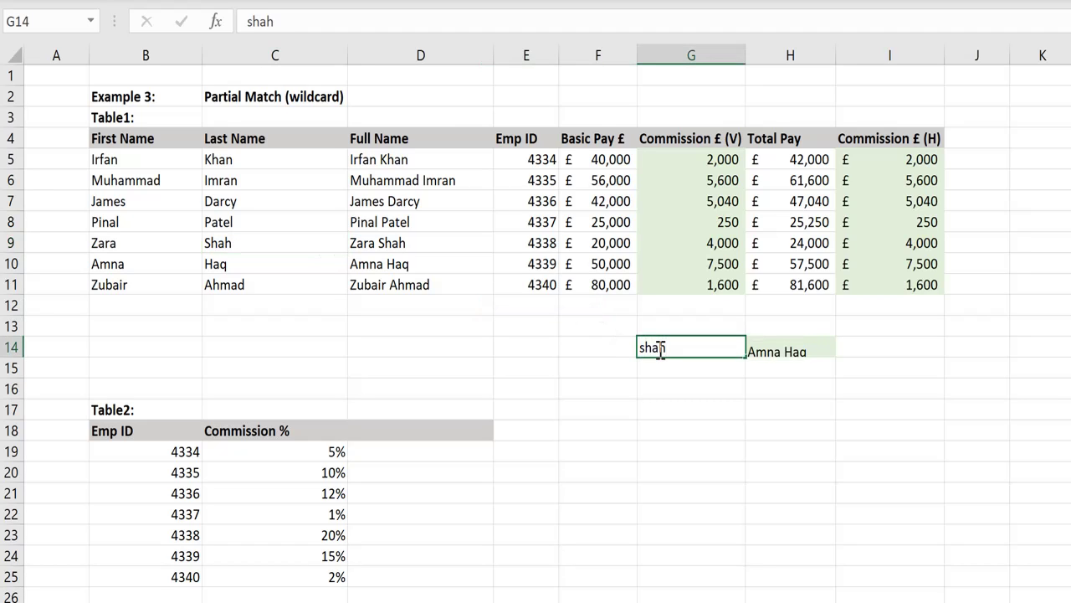
{"action": "key", "text": "Return"}
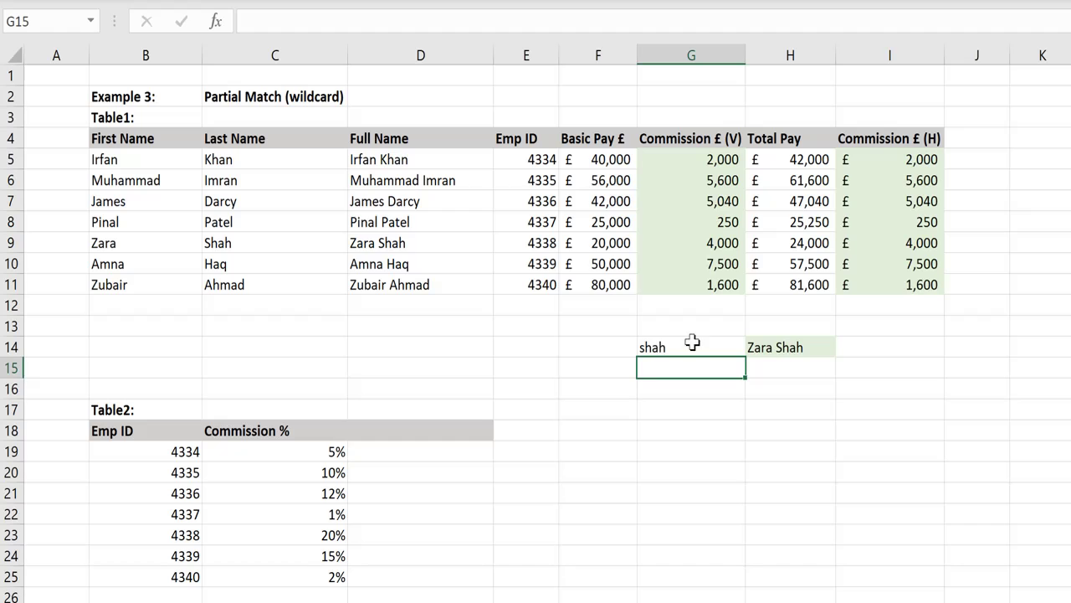
{"action": "left_click", "coordinate": [405, 243]}
{"action": "left_click", "coordinate": [658, 351]}
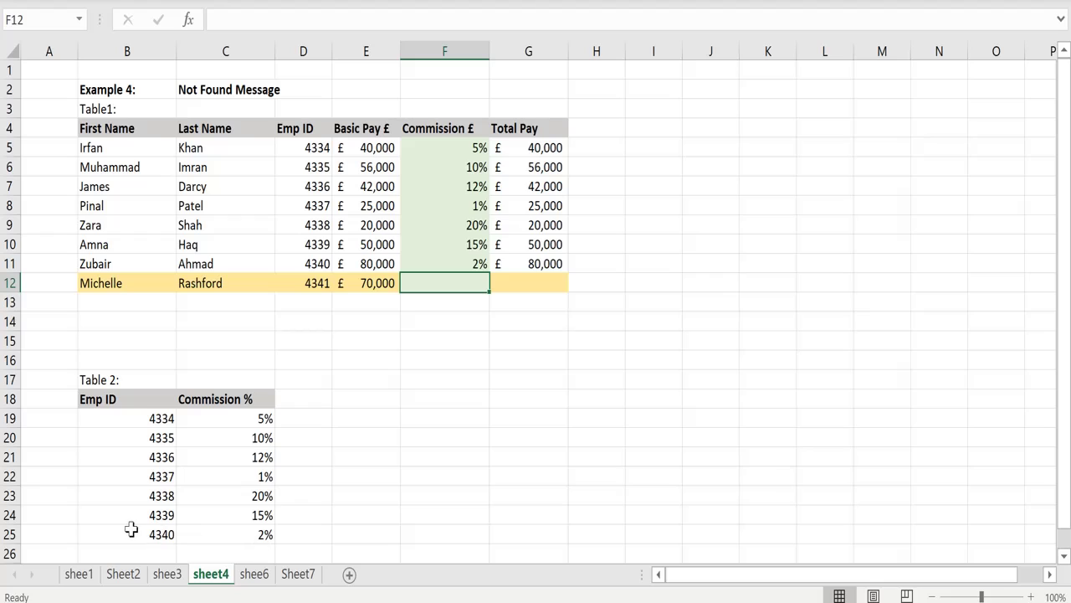
Step: Start an XLOOKUP formula in F12 of the not-found example with employee ID D12 as the lookup value
{"action": "left_click", "coordinate": [324, 285]}
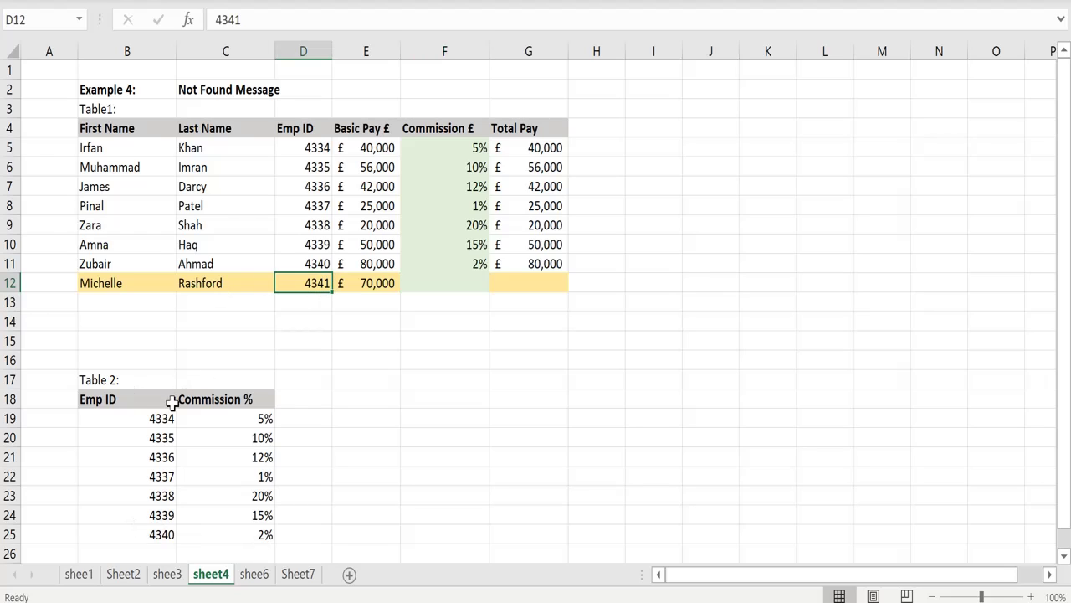
{"action": "left_click", "coordinate": [463, 278]}
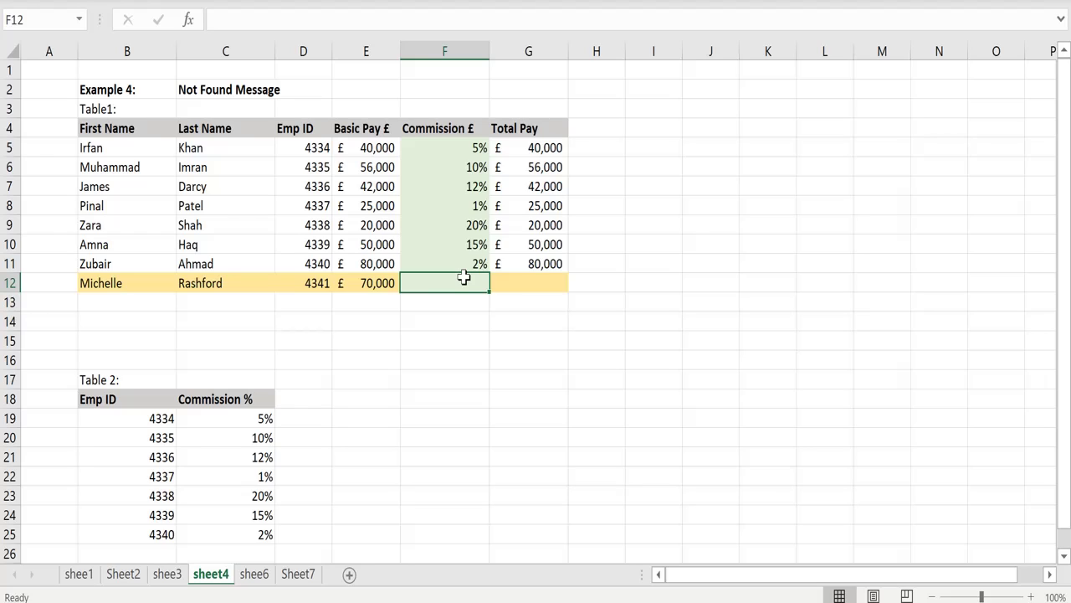
{"action": "type", "text": "="}
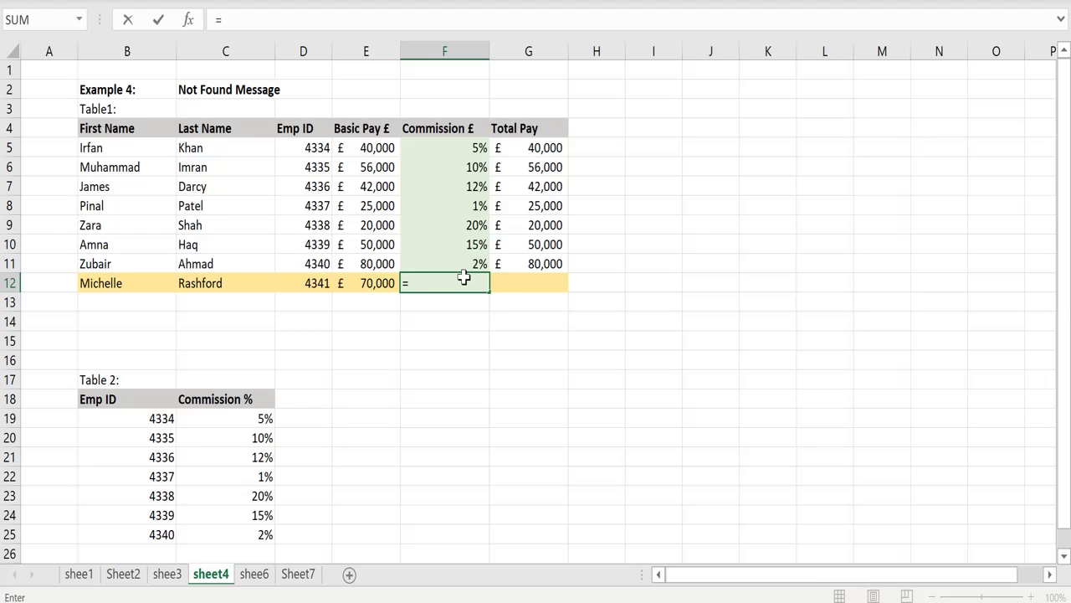
{"action": "type", "text": "xl"}
{"action": "key", "text": "Tab"}
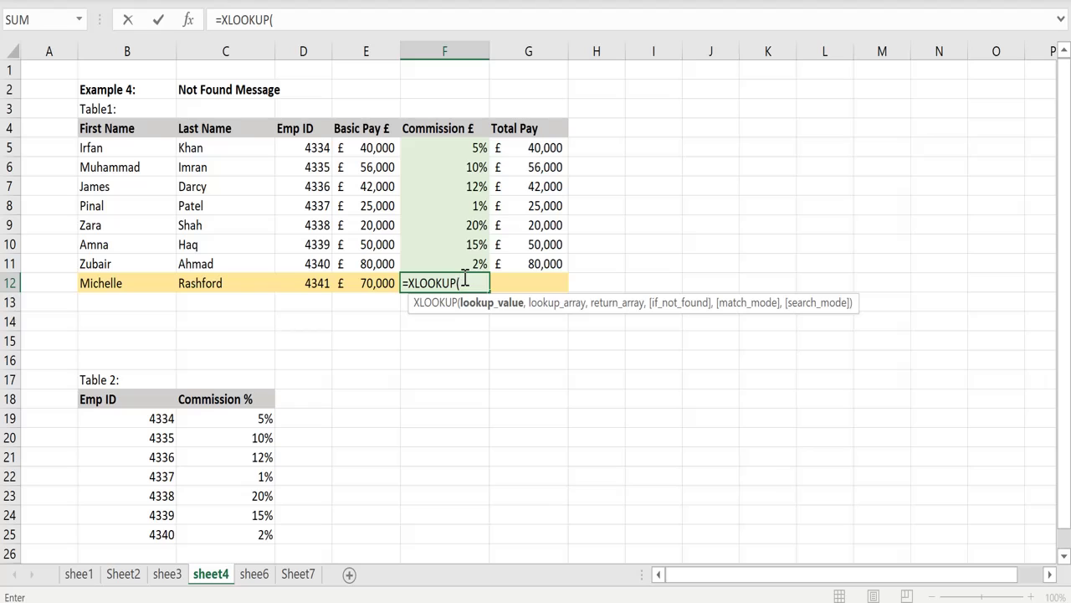
{"action": "left_click", "coordinate": [293, 283]}
{"action": "type", "text": ","}
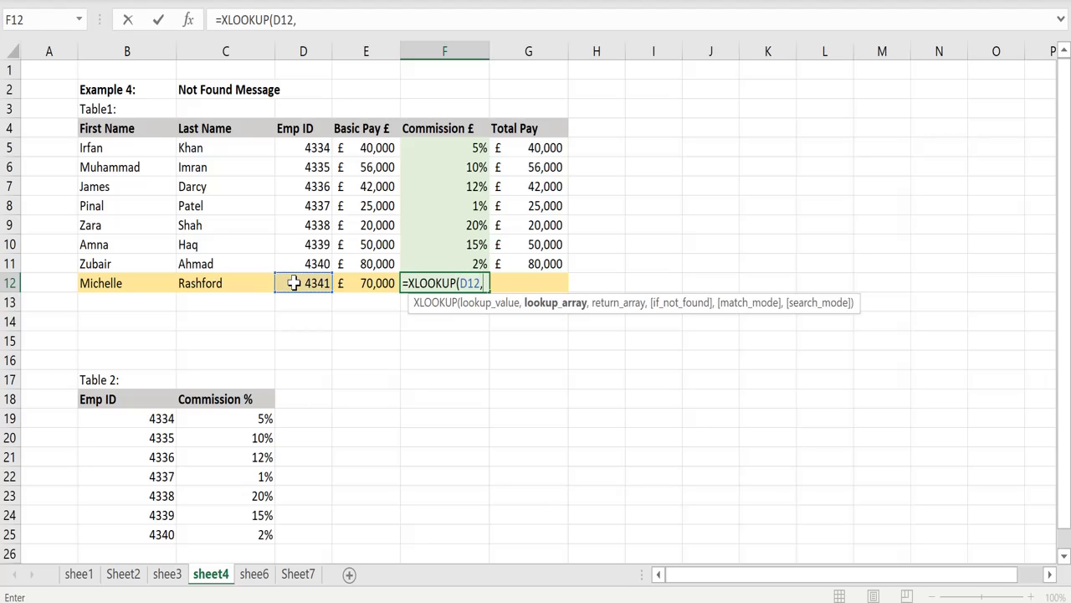
Step: Add B19:B25 as the lookup array and C19:C25 as the return array of the F12 XLOOKUP
{"action": "left_click_drag", "start_coordinate": [160, 420], "coordinate": [156, 477]}
{"action": "left_click", "coordinate": [155, 477]}
{"action": "left_click_drag", "start_coordinate": [155, 422], "coordinate": [155, 525]}
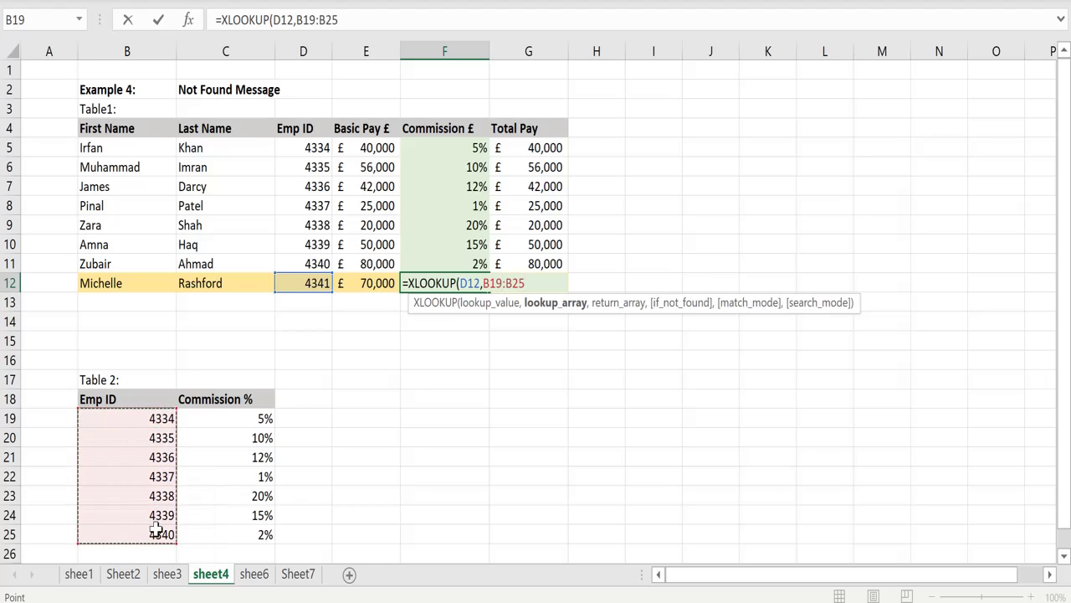
{"action": "type", "text": ","}
{"action": "left_click_drag", "start_coordinate": [267, 419], "coordinate": [256, 535]}
{"action": "type", "text": ","}
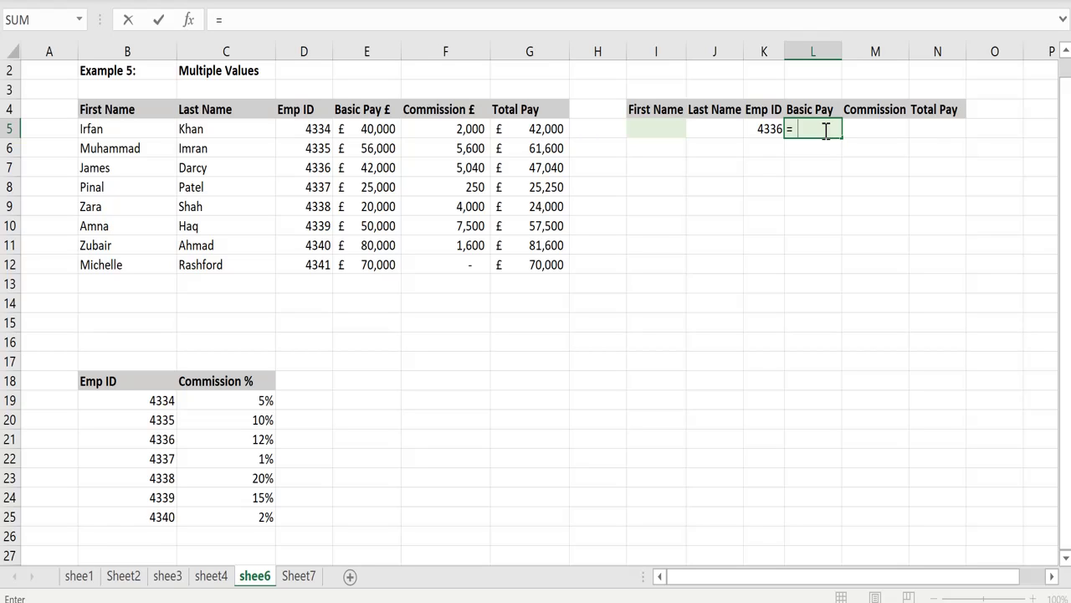
Step: Build the L5 XLOOKUP in the multiple values example with K5 as lookup value and D5:D12 as lookup array
{"action": "type", "text": "xl"}
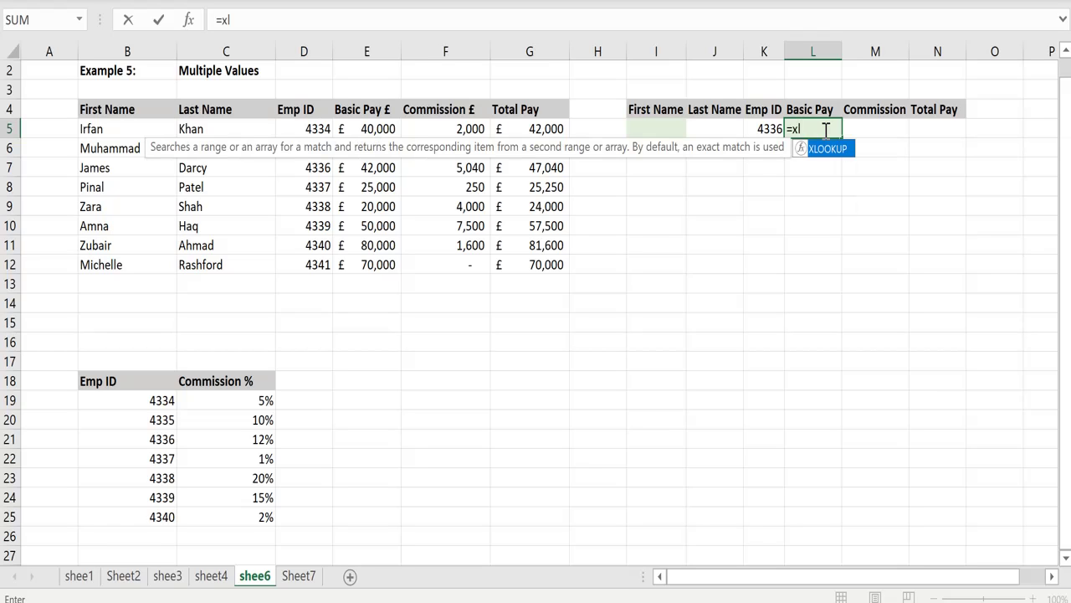
{"action": "key", "text": "Tab"}
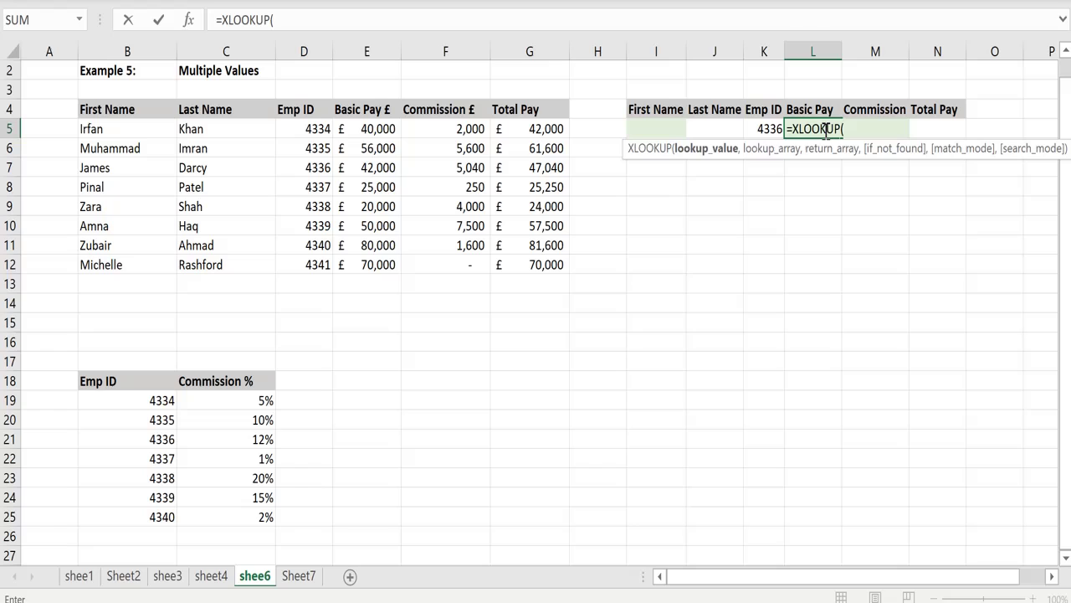
{"action": "left_click", "coordinate": [761, 128]}
{"action": "type", "text": ","}
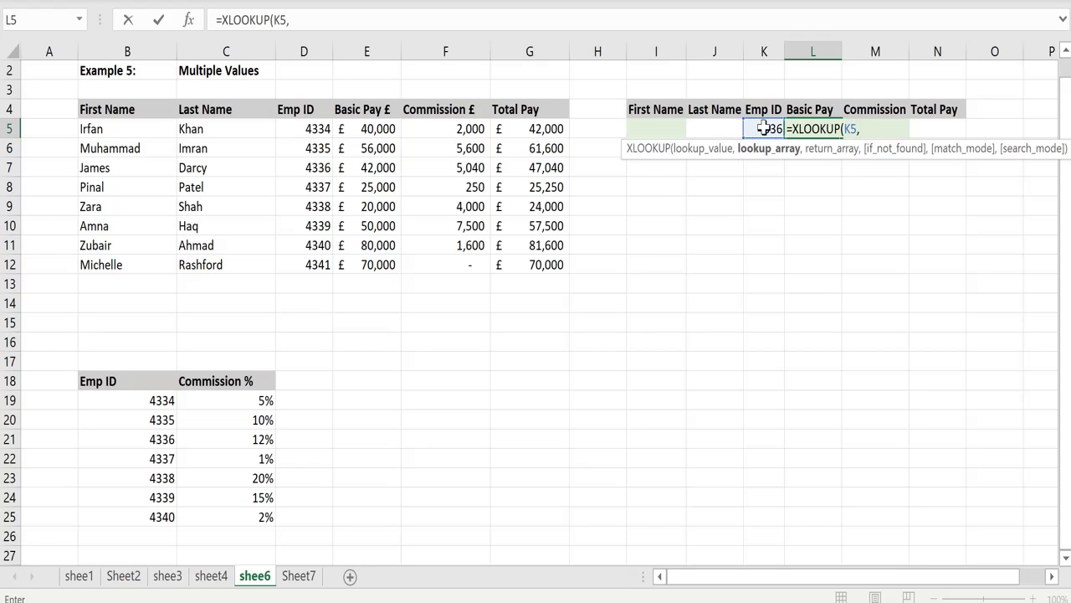
{"action": "left_click_drag", "start_coordinate": [313, 128], "coordinate": [311, 261]}
{"action": "type", "text": ","}
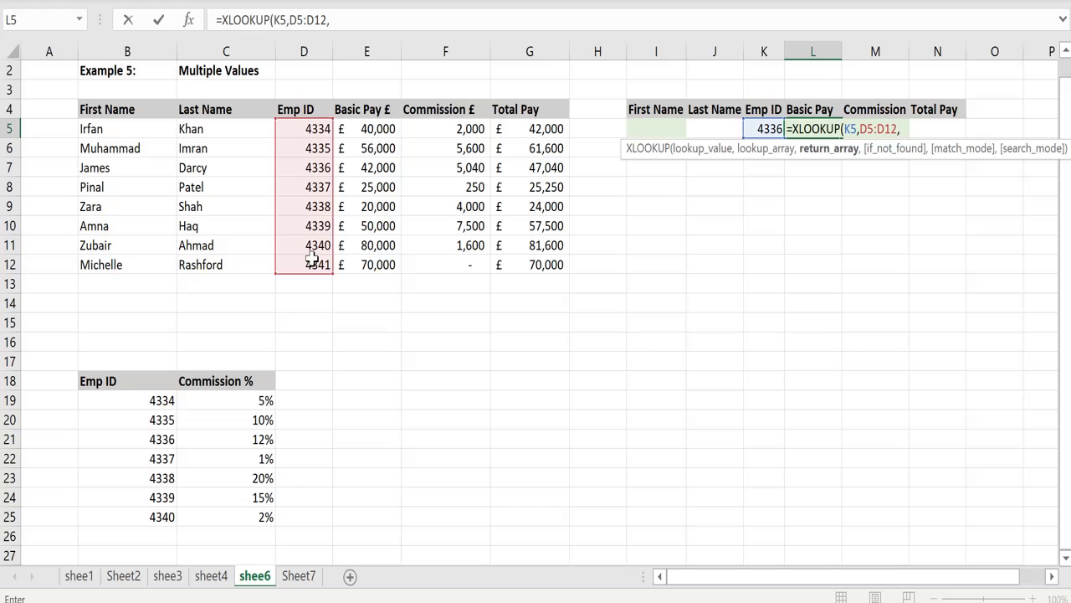
Step: Enter the L5 XLOOKUP with E5:G12 as the return array and check the spilled results across L5:N5
{"action": "left_click", "coordinate": [382, 128]}
{"action": "left_click_drag", "start_coordinate": [406, 158], "coordinate": [542, 261]}
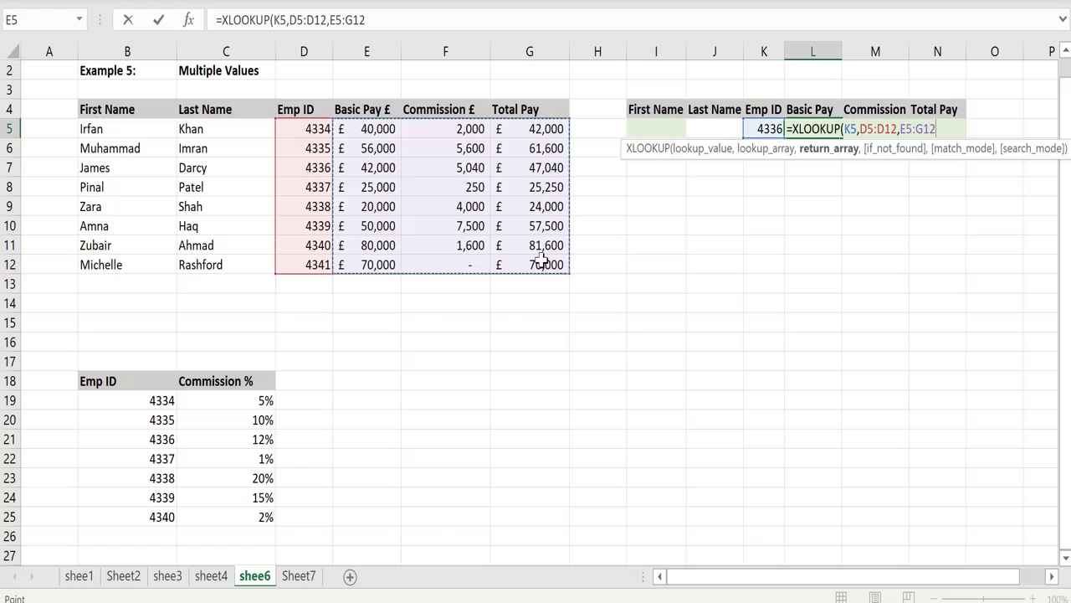
{"action": "type", "text": ")"}
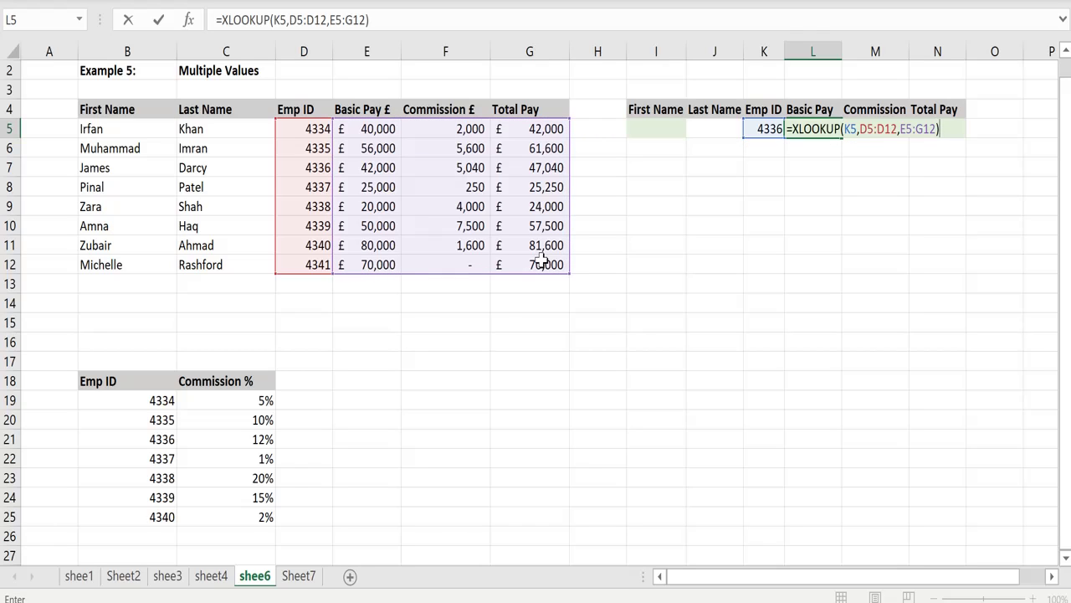
{"action": "key", "text": "Return"}
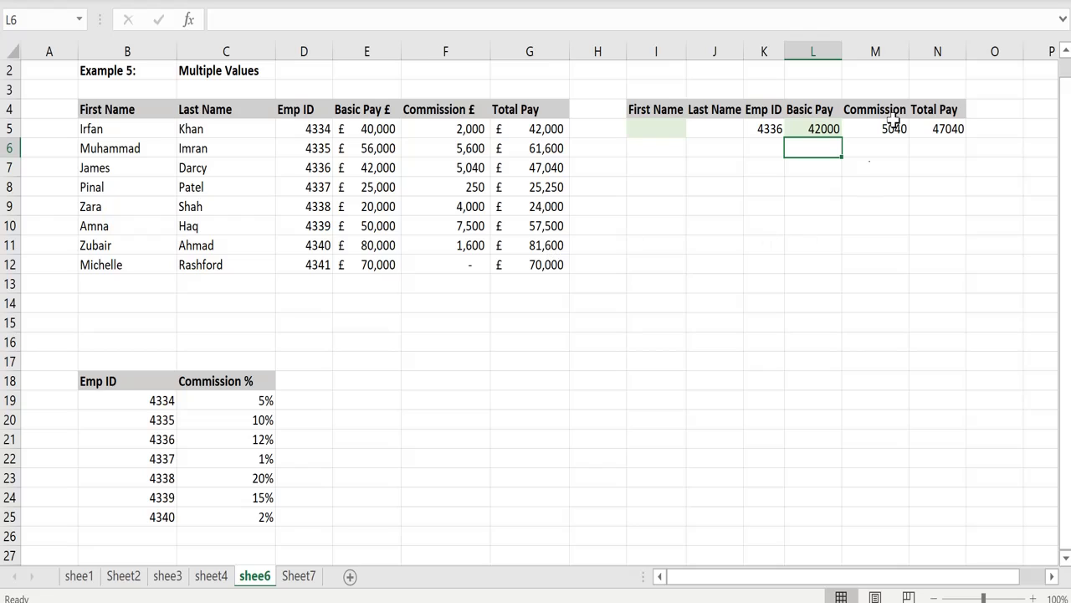
{"action": "left_click", "coordinate": [822, 129]}
{"action": "left_click", "coordinate": [870, 132]}
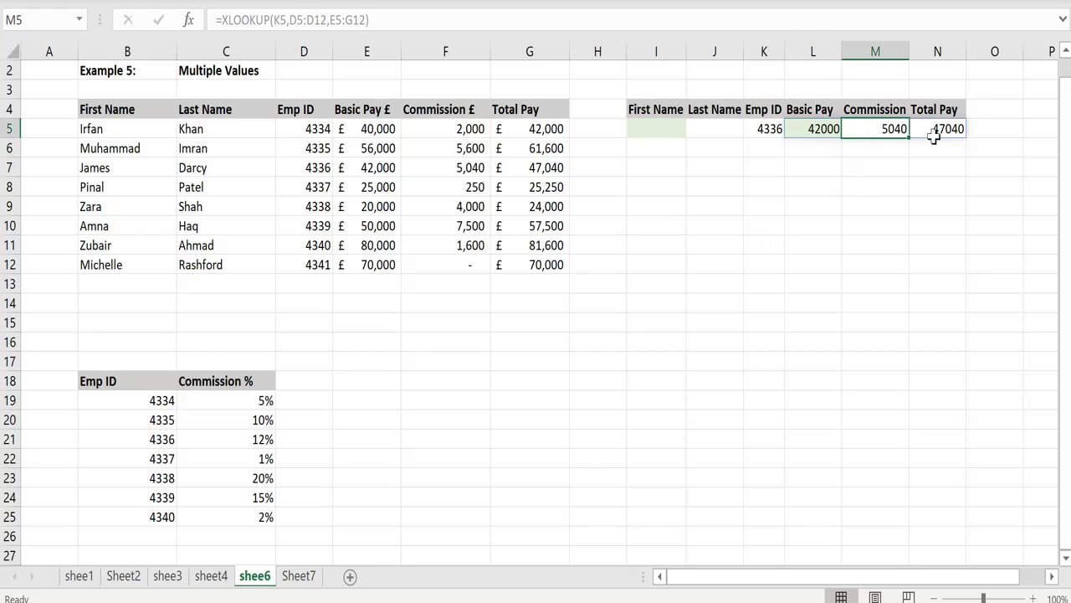
{"action": "left_click", "coordinate": [940, 134]}
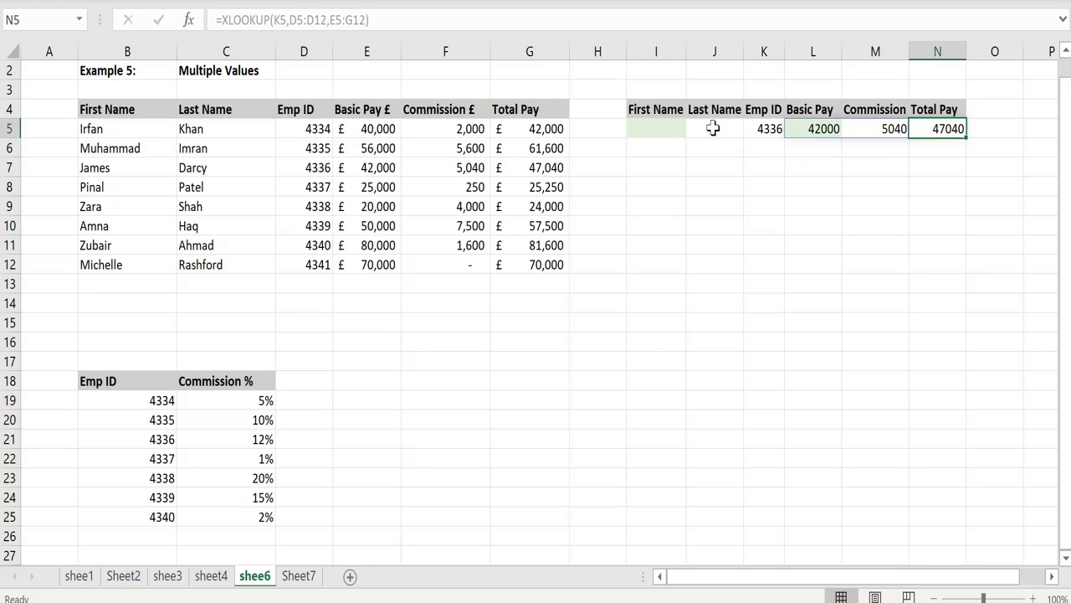
Step: Start an XLOOKUP formula in I5 with K5 as the lookup value and D5:D12 as the lookup array
{"action": "left_click", "coordinate": [653, 124]}
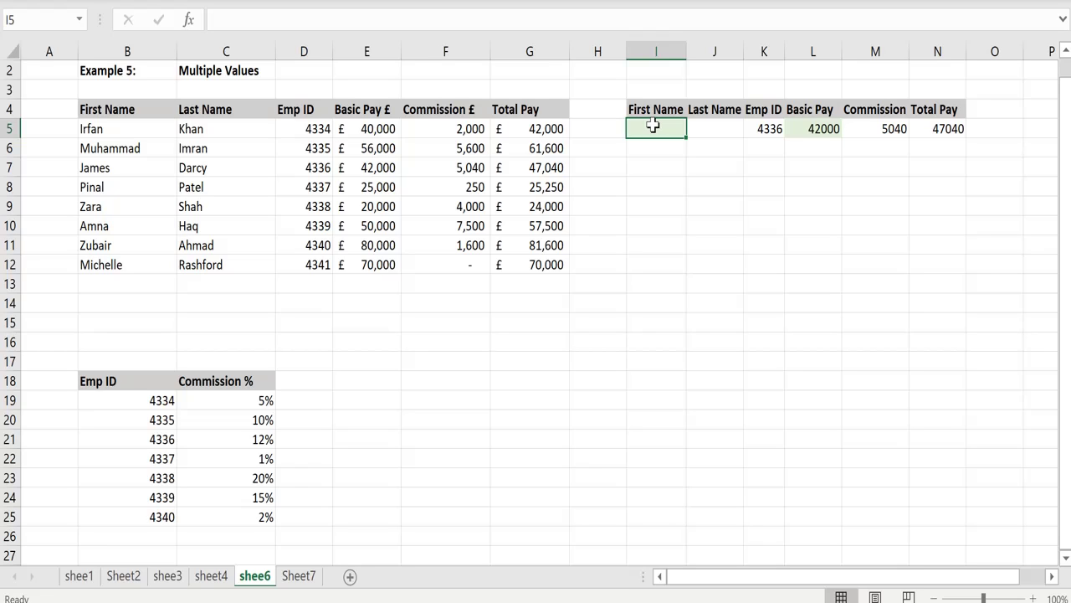
{"action": "type", "text": "=xl"}
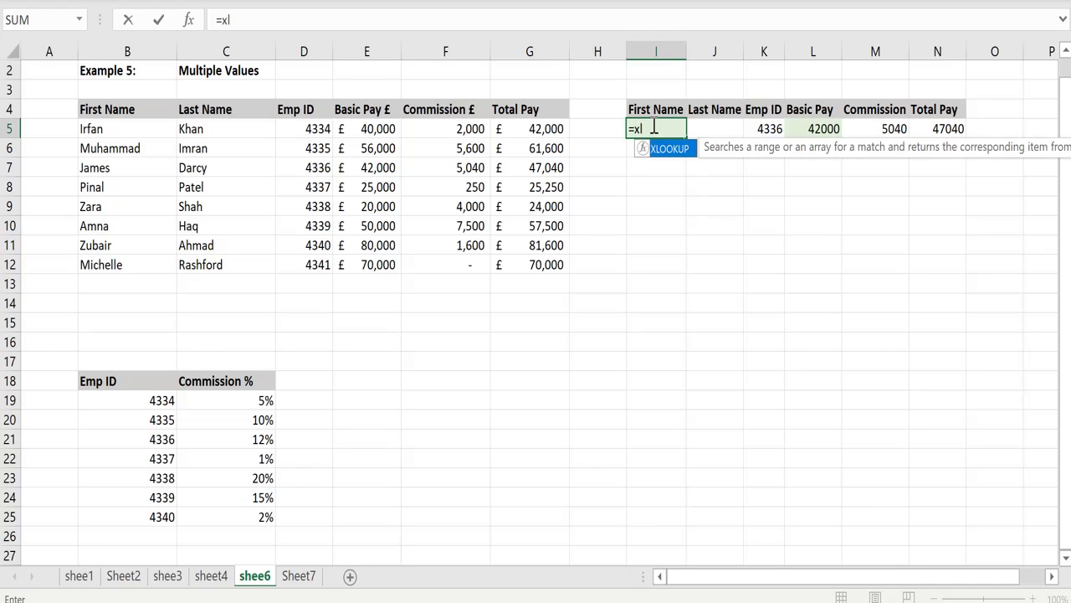
{"action": "key", "text": "Tab"}
{"action": "left_click", "coordinate": [768, 127]}
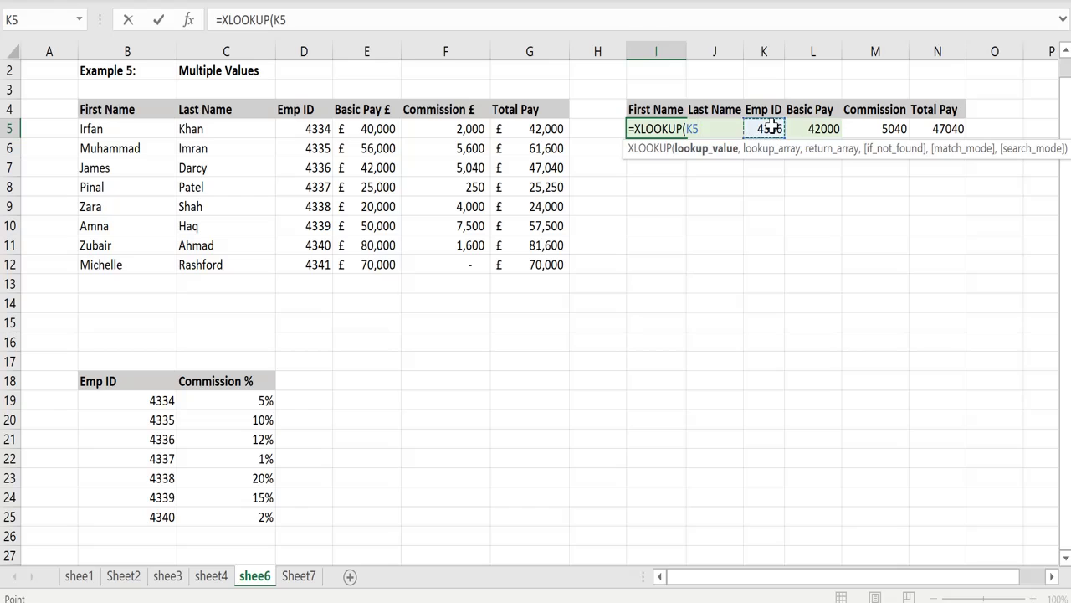
{"action": "type", "text": ","}
{"action": "left_click", "coordinate": [319, 128]}
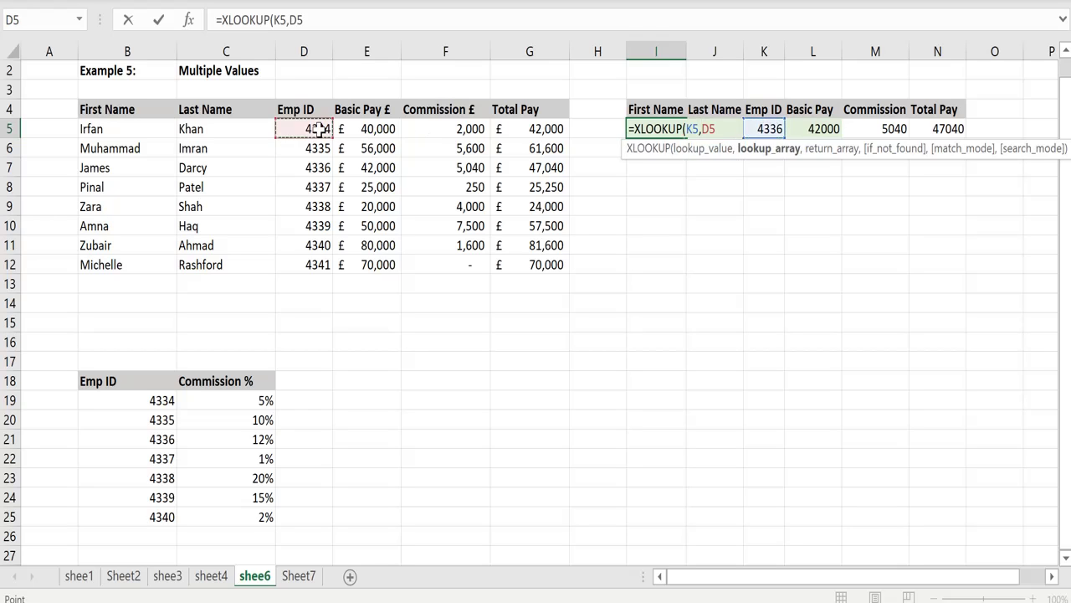
{"action": "left_click_drag", "start_coordinate": [319, 128], "coordinate": [318, 265]}
{"action": "type", "text": ","}
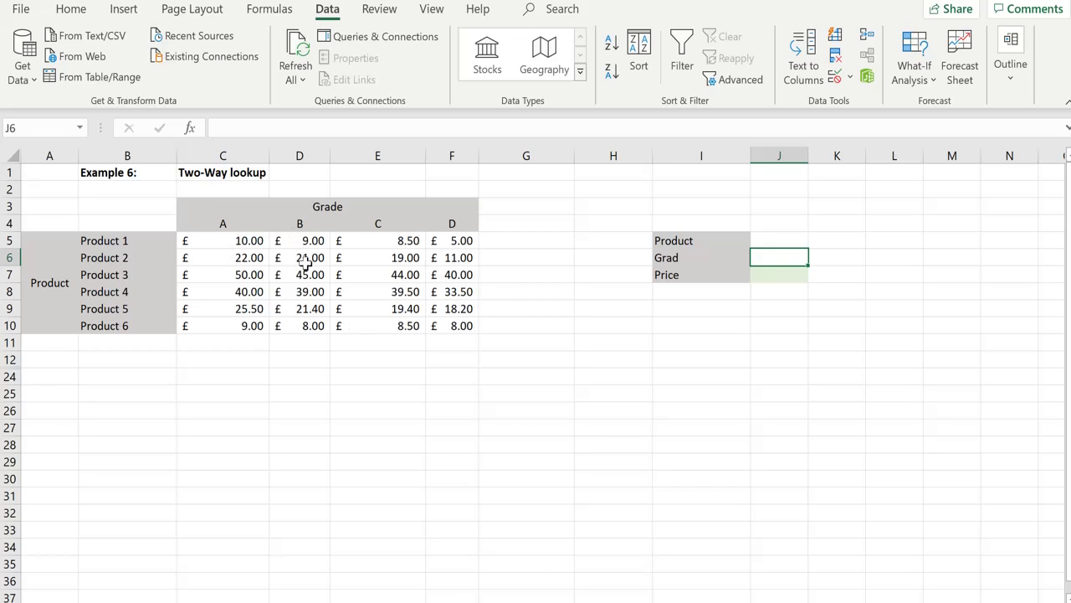
Step: Add list data validation to product cell J5 with source B5:B10 and choose Product 1
{"action": "left_click", "coordinate": [786, 240]}
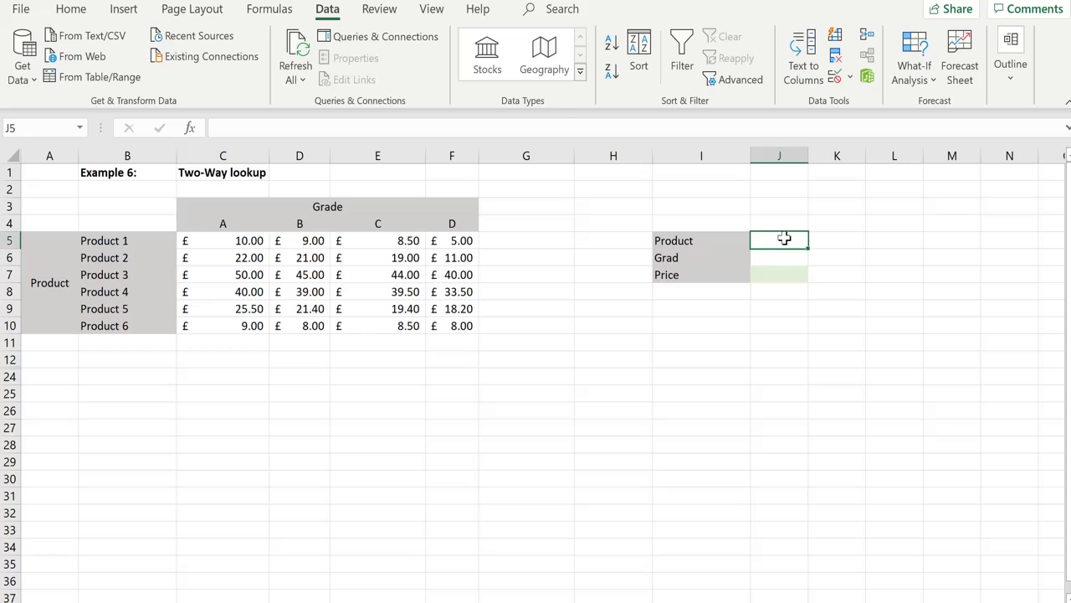
{"action": "left_click", "coordinate": [834, 76]}
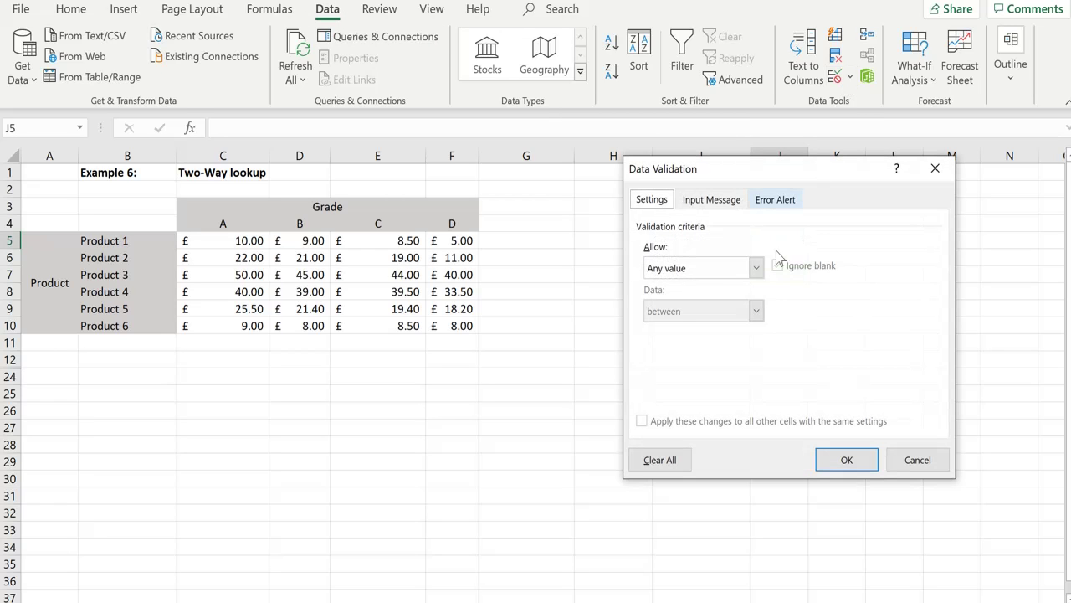
{"action": "left_click", "coordinate": [754, 269]}
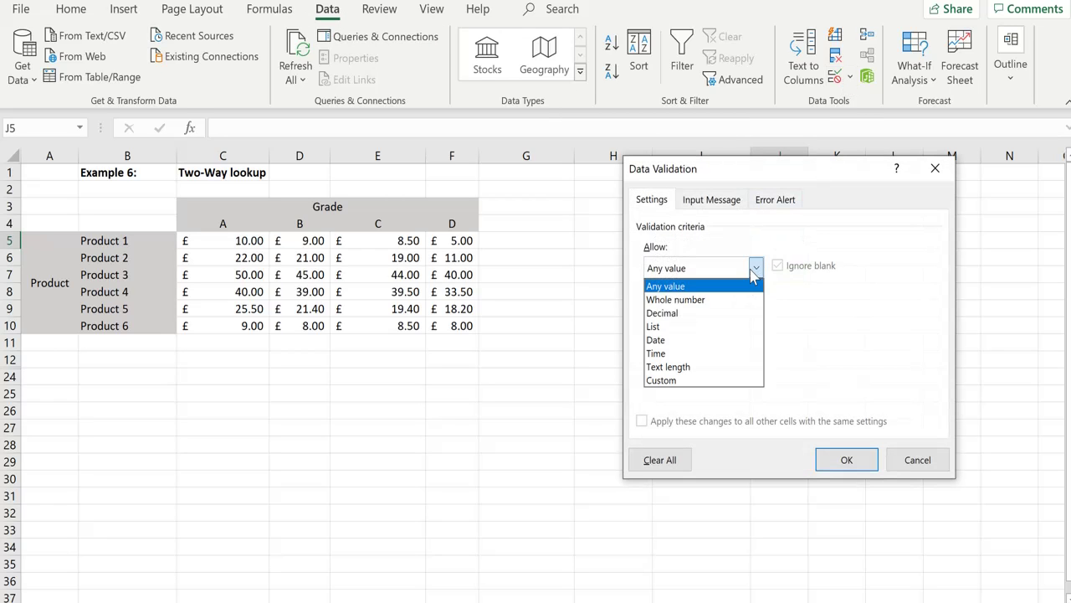
{"action": "left_click", "coordinate": [679, 325]}
{"action": "left_click", "coordinate": [705, 352]}
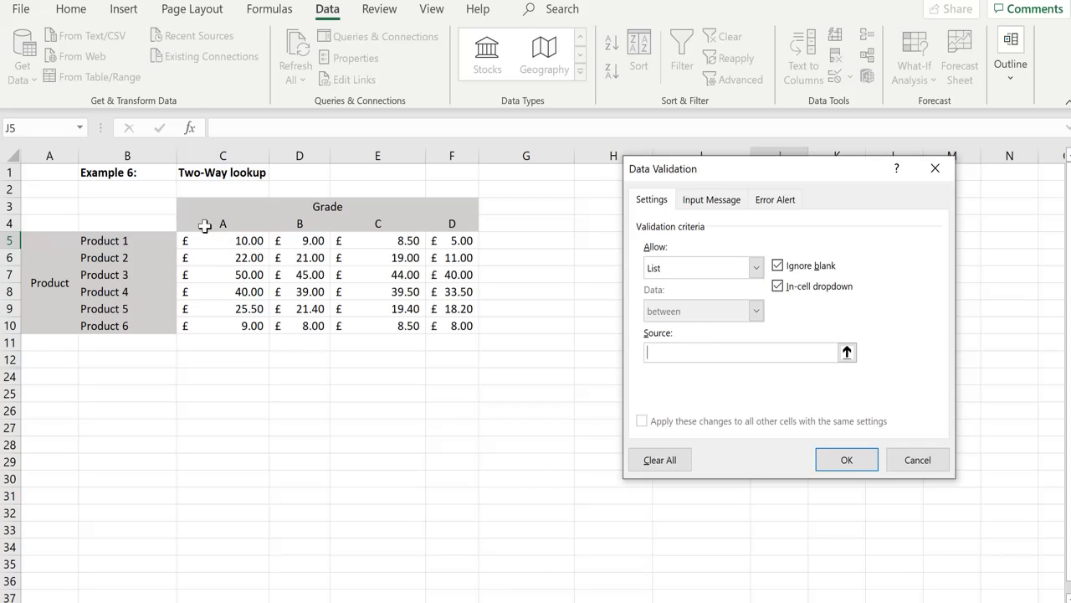
{"action": "left_click_drag", "start_coordinate": [131, 242], "coordinate": [125, 326]}
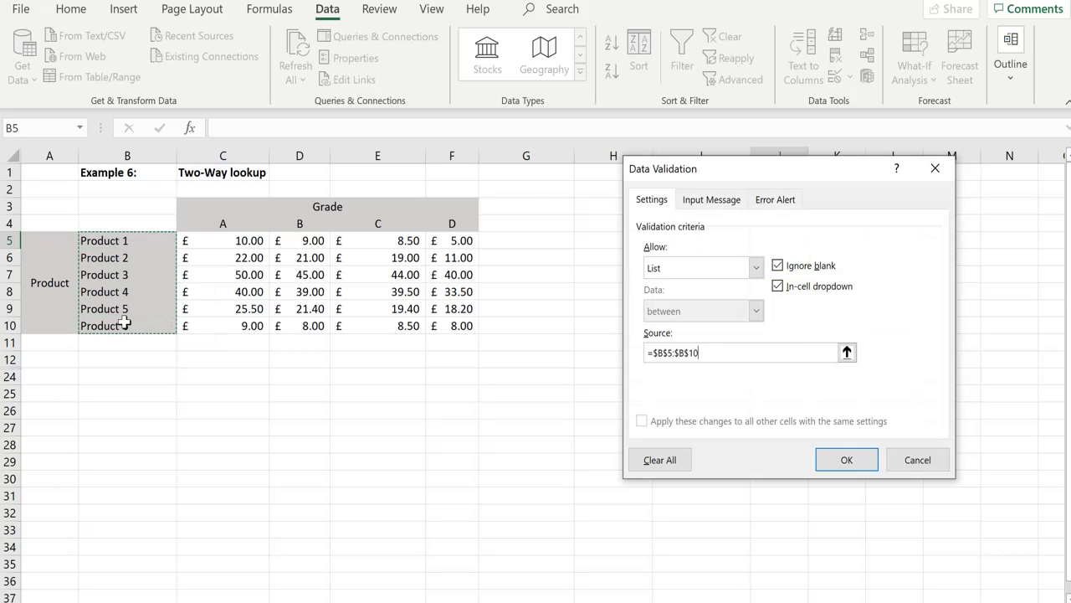
{"action": "left_click", "coordinate": [818, 459]}
{"action": "left_click", "coordinate": [815, 240]}
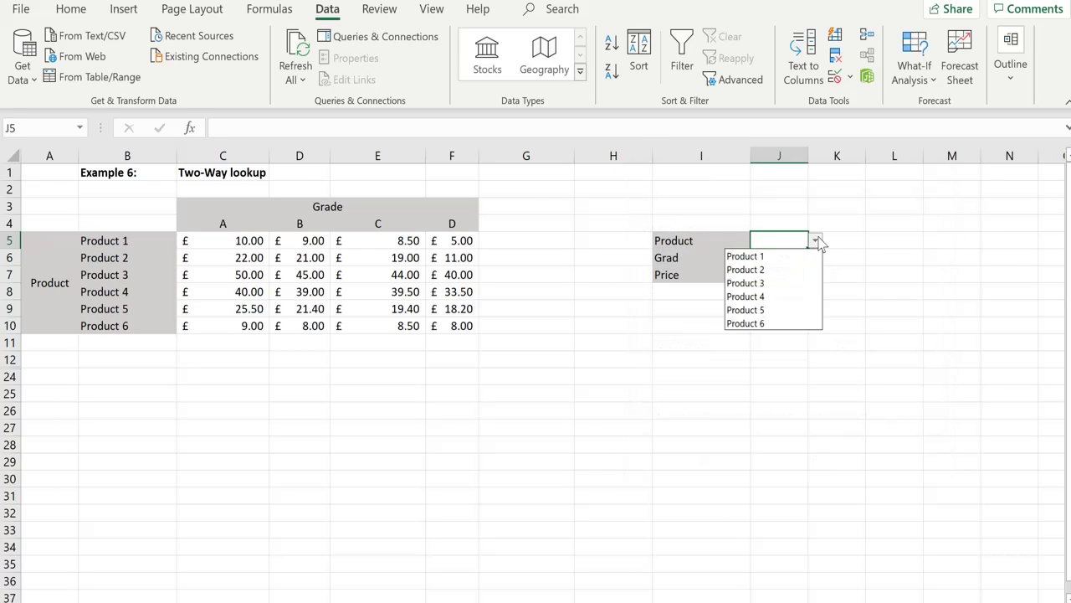
{"action": "left_click", "coordinate": [783, 256]}
Step: Add list data validation to grade cell J6 with the grade headers C4:F4 as source
{"action": "left_click", "coordinate": [777, 255]}
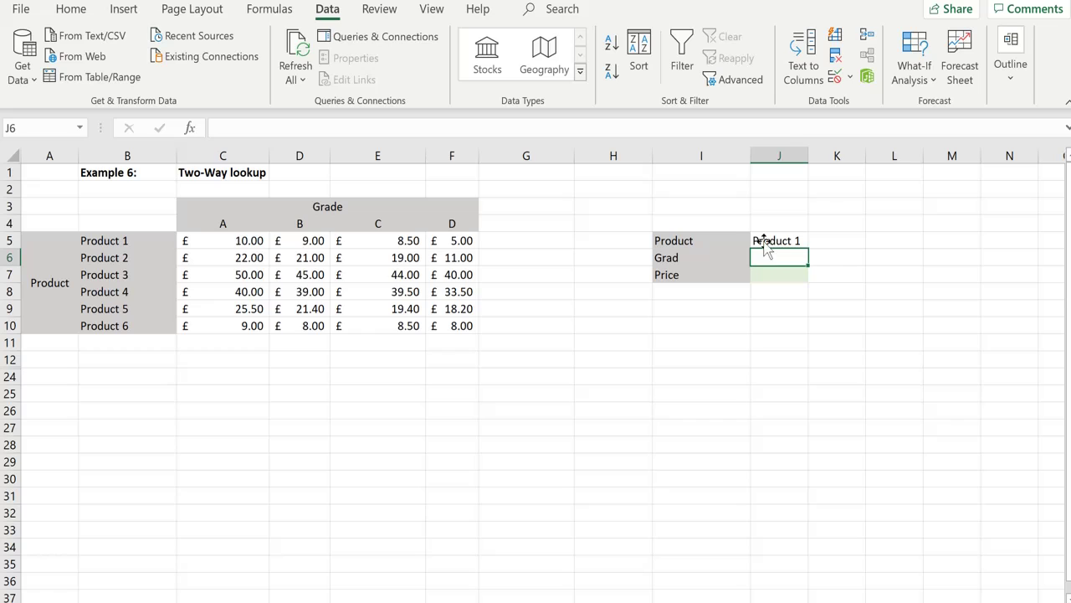
{"action": "left_click", "coordinate": [834, 75]}
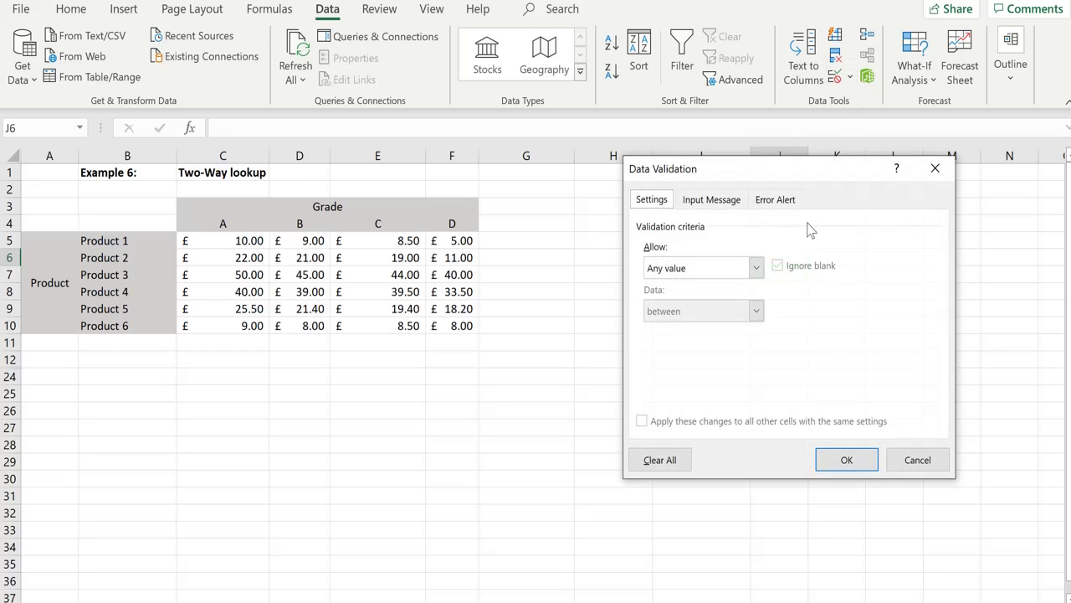
{"action": "left_click", "coordinate": [755, 267]}
{"action": "left_click", "coordinate": [676, 327]}
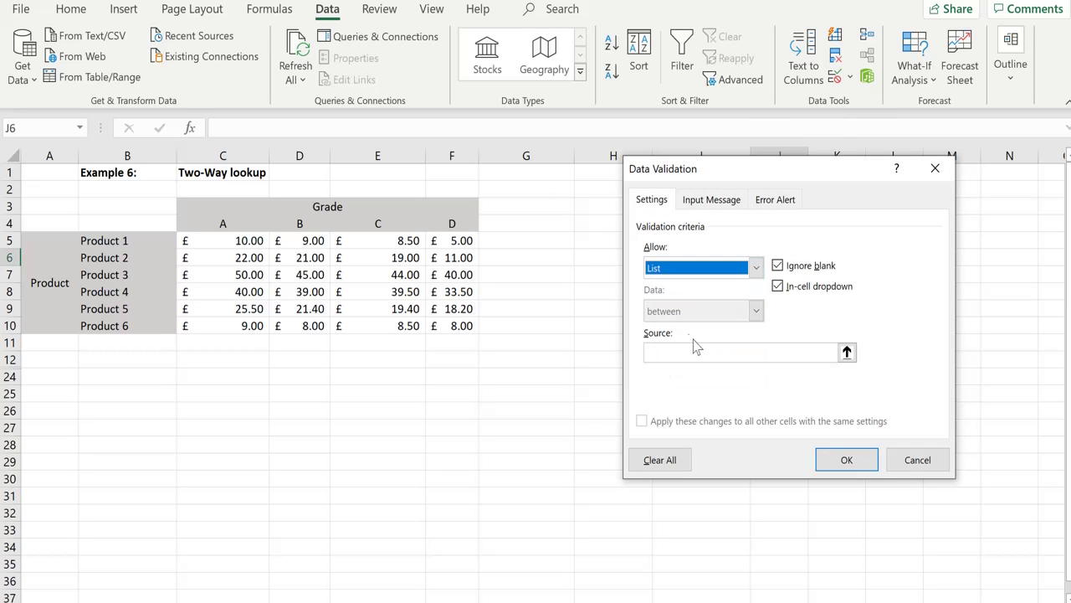
{"action": "left_click", "coordinate": [694, 351]}
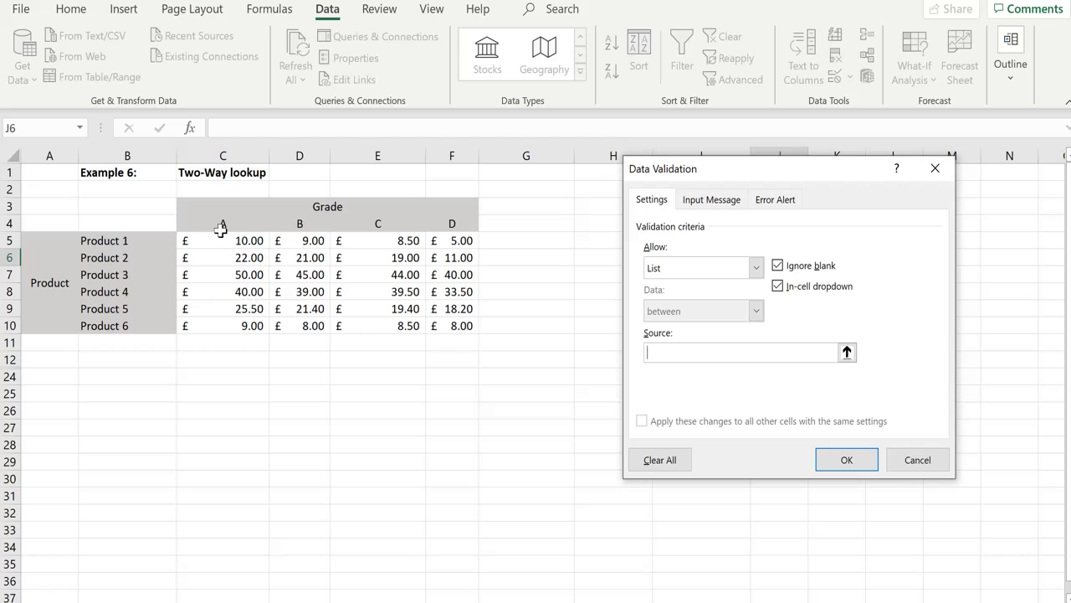
{"action": "left_click_drag", "start_coordinate": [220, 230], "coordinate": [430, 220]}
{"action": "left_click", "coordinate": [839, 458]}
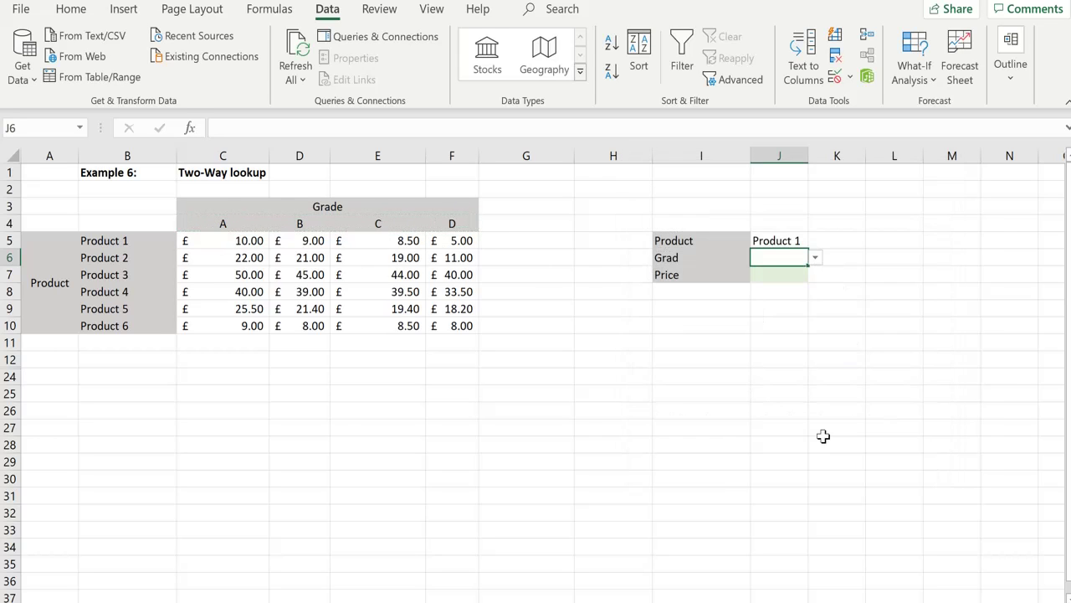
Step: Test the grade list in J6 with A and set the grade to B
{"action": "left_click", "coordinate": [815, 257]}
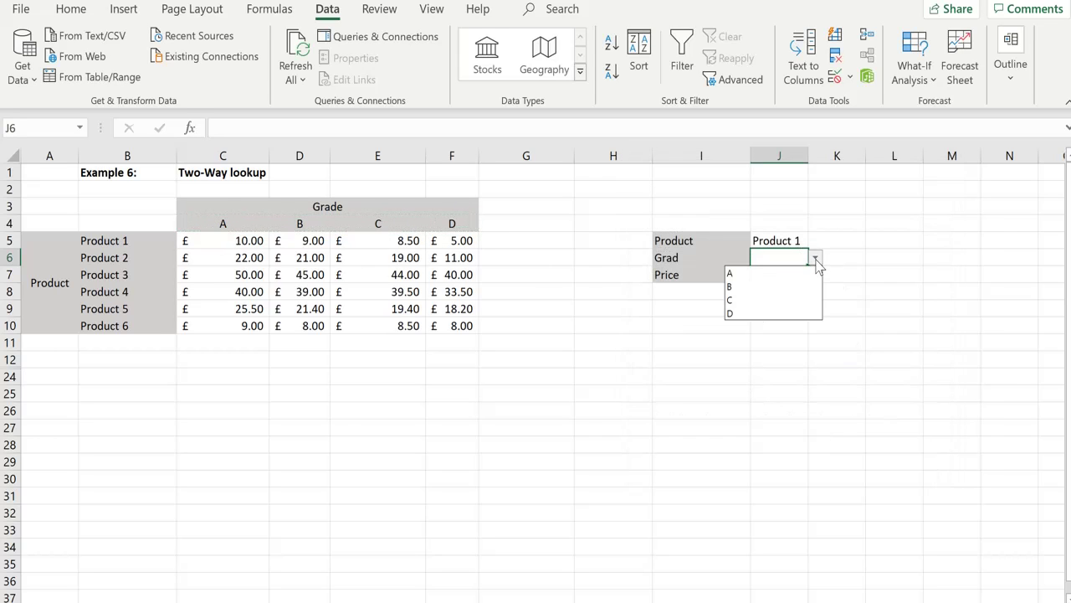
{"action": "left_click", "coordinate": [777, 279]}
{"action": "left_click", "coordinate": [814, 259]}
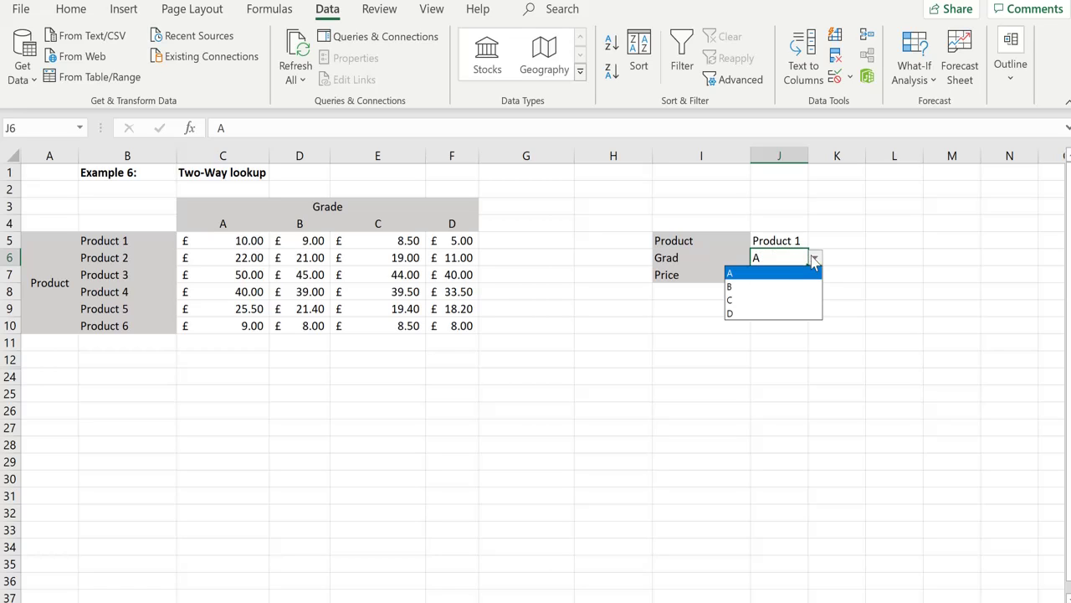
{"action": "left_click", "coordinate": [777, 286]}
{"action": "left_click", "coordinate": [774, 275]}
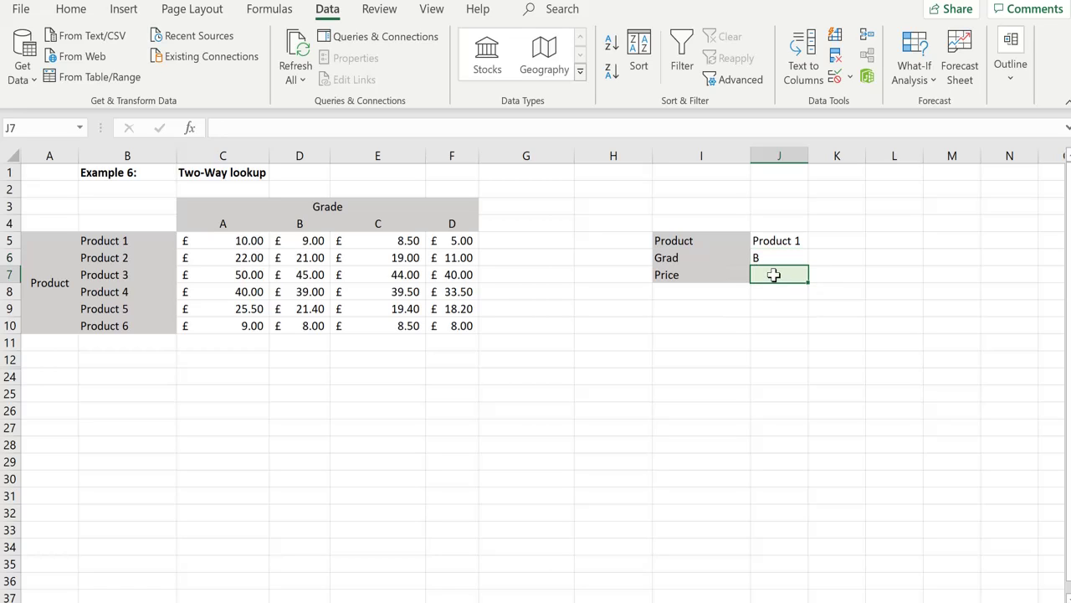
Step: Start an XLOOKUP formula in price cell J7 with grade J6 as the lookup value and C4:F4 as the lookup array
{"action": "type", "text": "="}
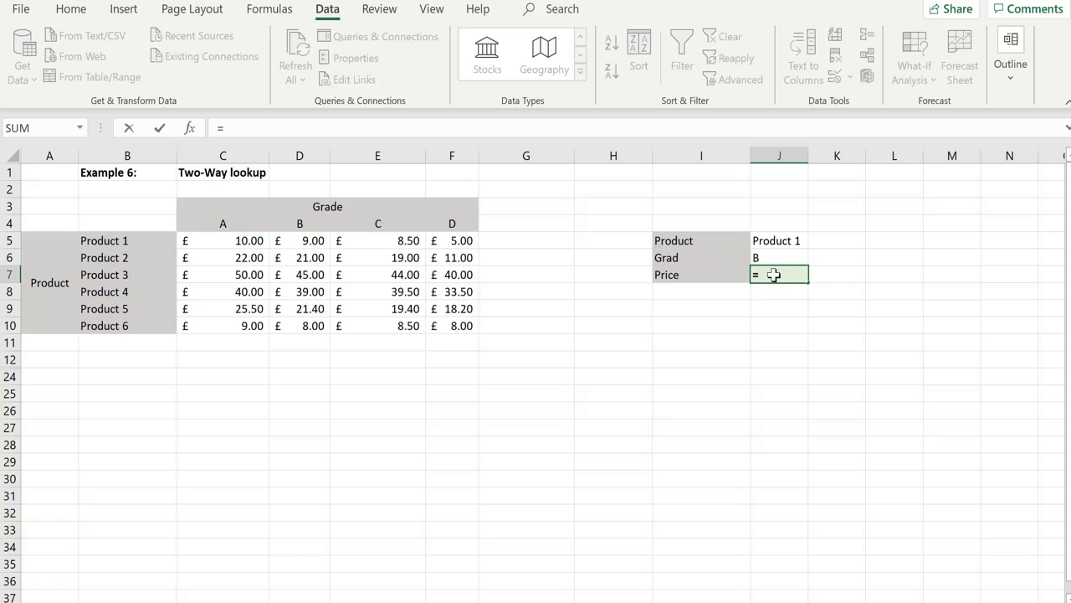
{"action": "type", "text": "xl"}
{"action": "key", "text": "Tab"}
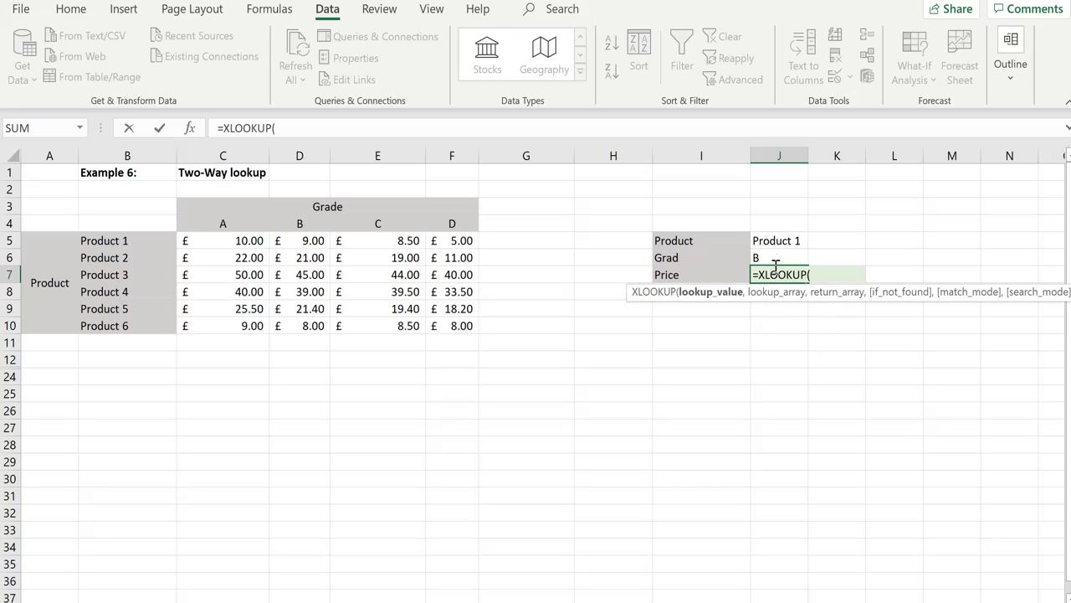
{"action": "left_click", "coordinate": [776, 259]}
{"action": "type", "text": ","}
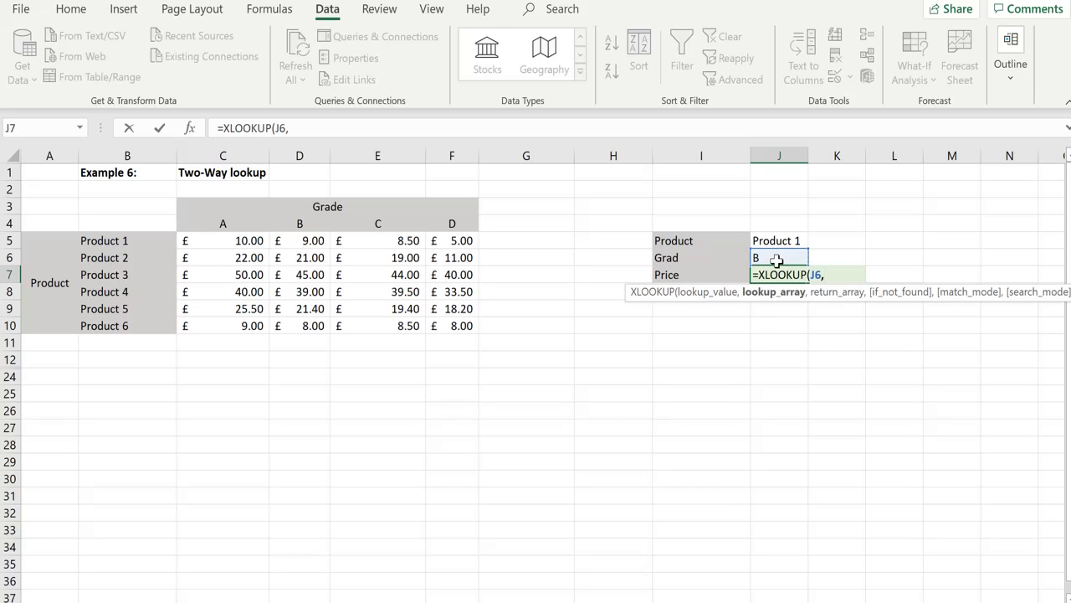
{"action": "left_click_drag", "start_coordinate": [218, 222], "coordinate": [452, 220]}
{"action": "type", "text": ","}
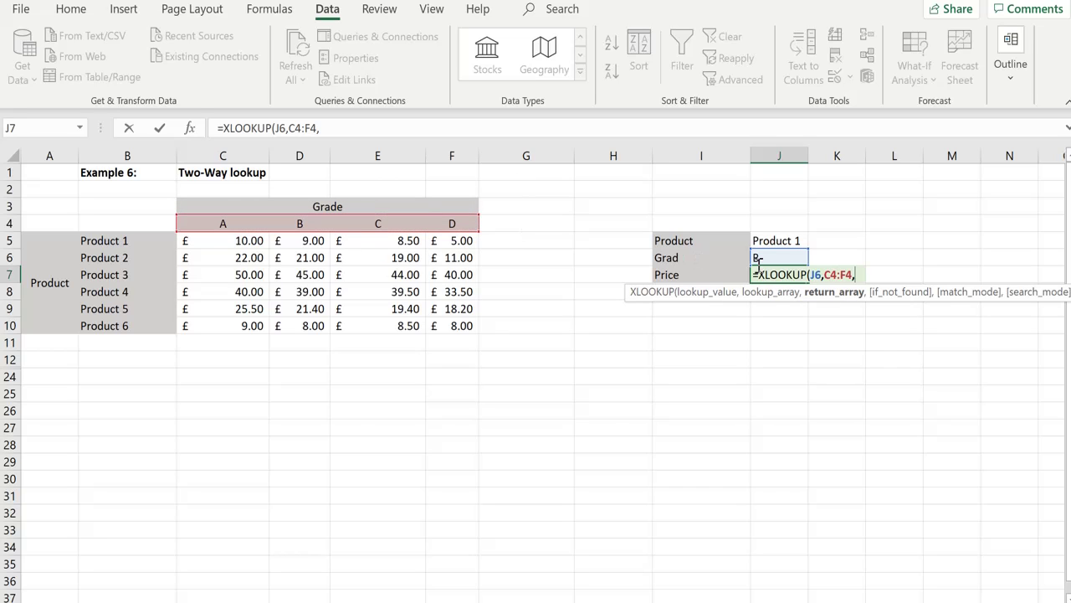
Step: Nest XLOOKUP(J5,B5:B10,C5:F10) as the return array of the J7 formula and complete it
{"action": "type", "text": "xl"}
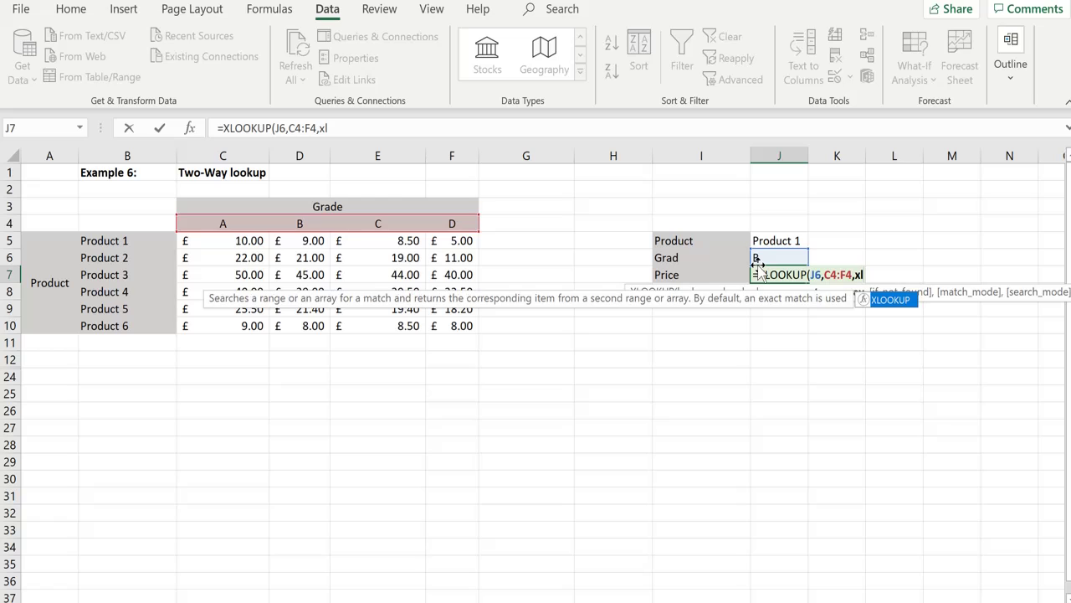
{"action": "key", "text": "Tab"}
{"action": "left_click", "coordinate": [778, 240]}
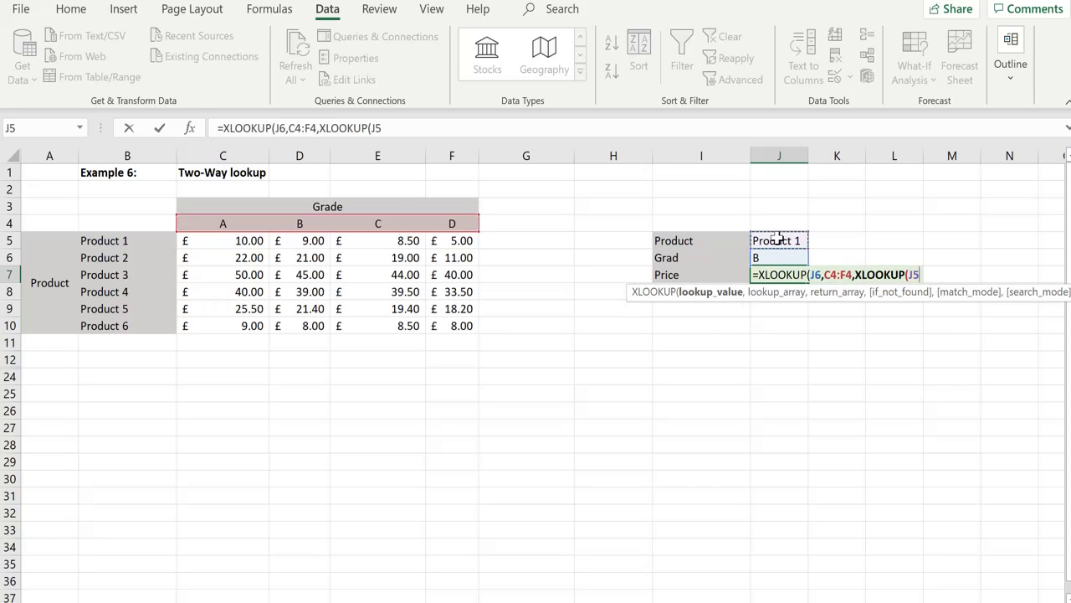
{"action": "type", "text": ","}
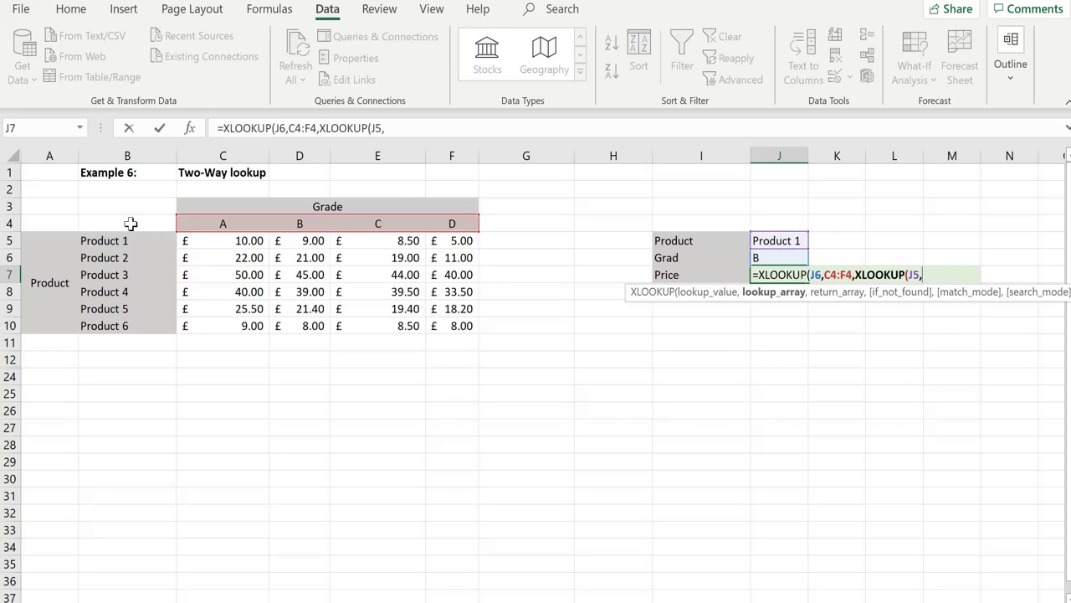
{"action": "left_click_drag", "start_coordinate": [131, 240], "coordinate": [131, 327]}
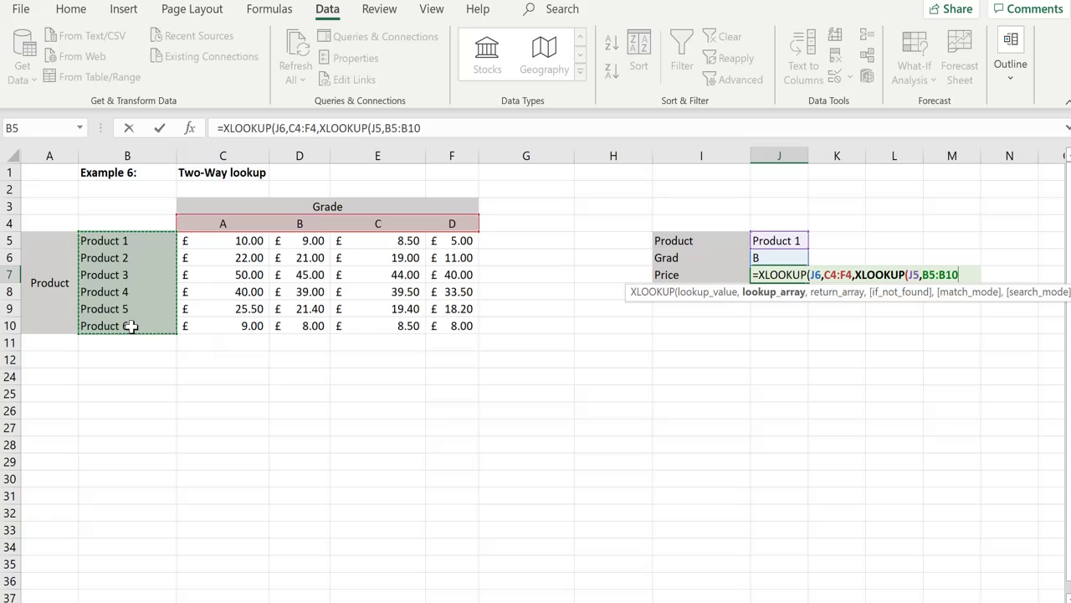
{"action": "type", "text": ","}
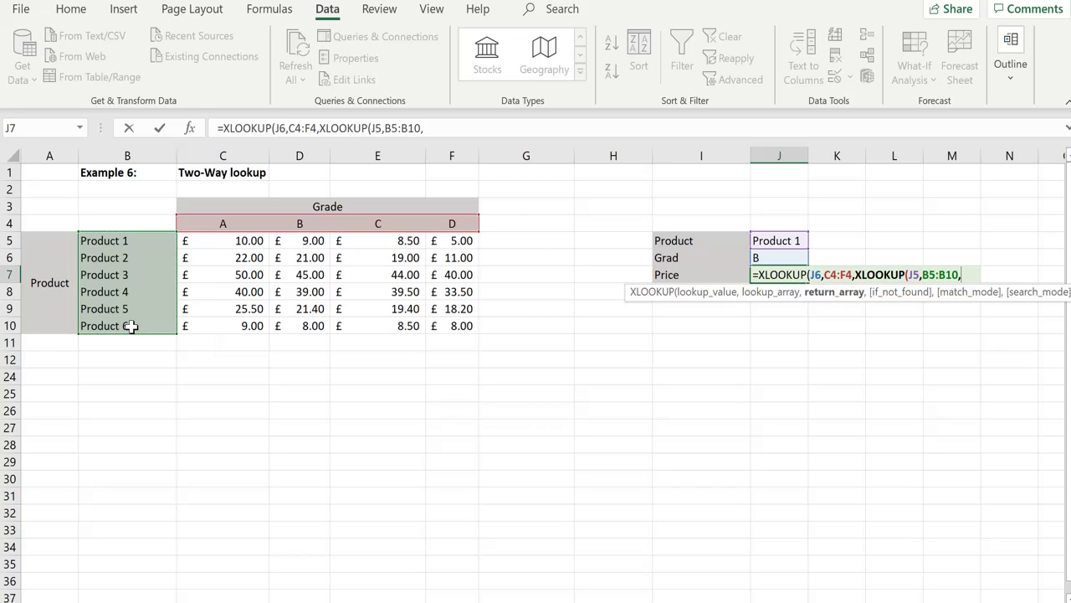
{"action": "left_click_drag", "start_coordinate": [223, 240], "coordinate": [443, 325]}
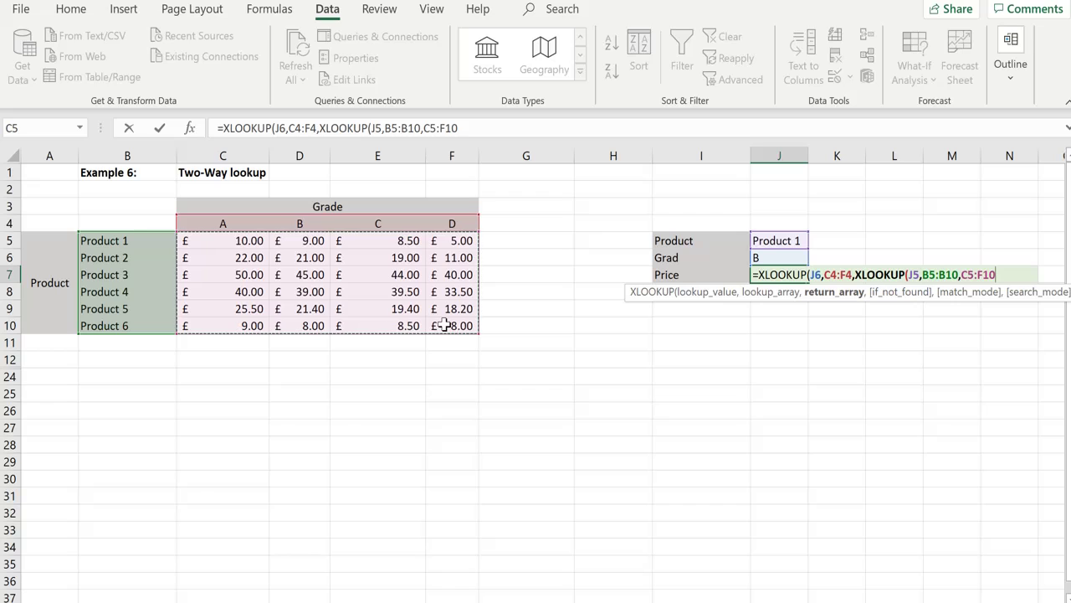
{"action": "type", "text": "))"}
{"action": "key", "text": "Return"}
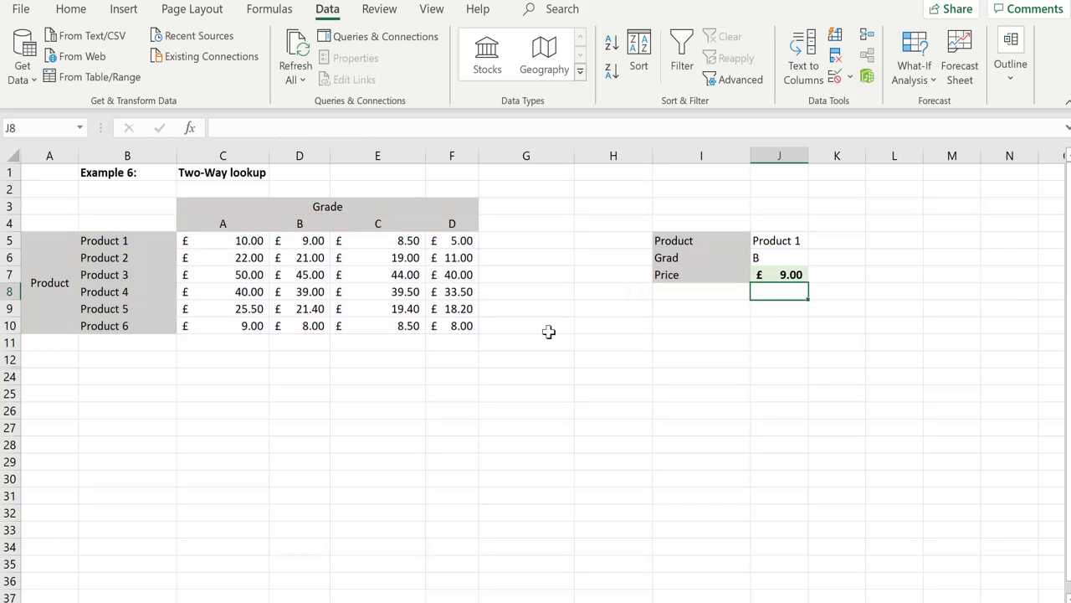
Step: Choose Product 4 from the product list in J5 to test the two-way price lookup
{"action": "left_click", "coordinate": [804, 241]}
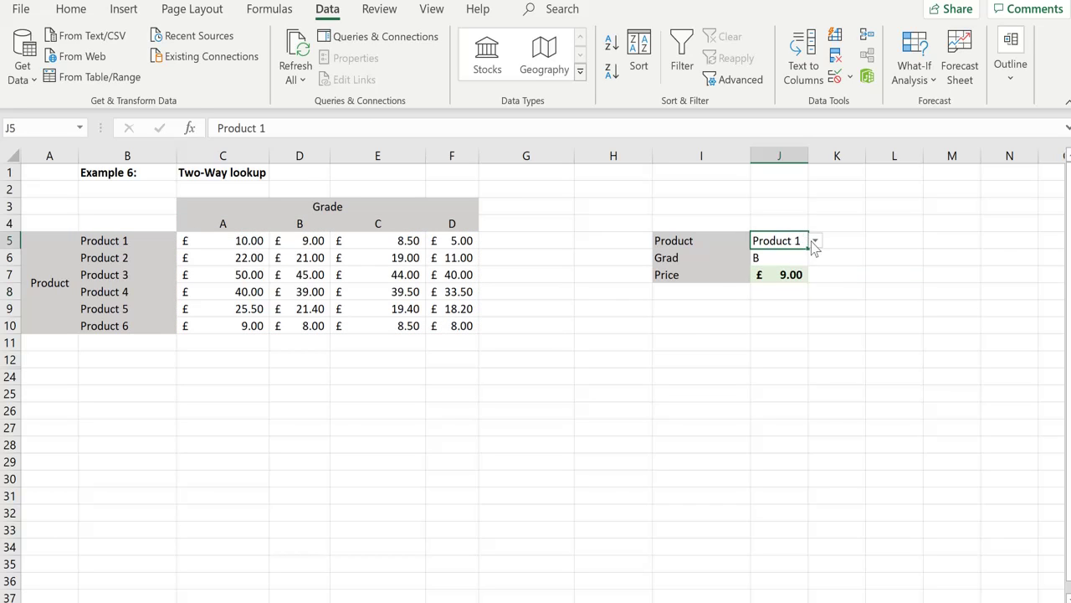
{"action": "left_click", "coordinate": [814, 243]}
{"action": "left_click", "coordinate": [786, 294]}
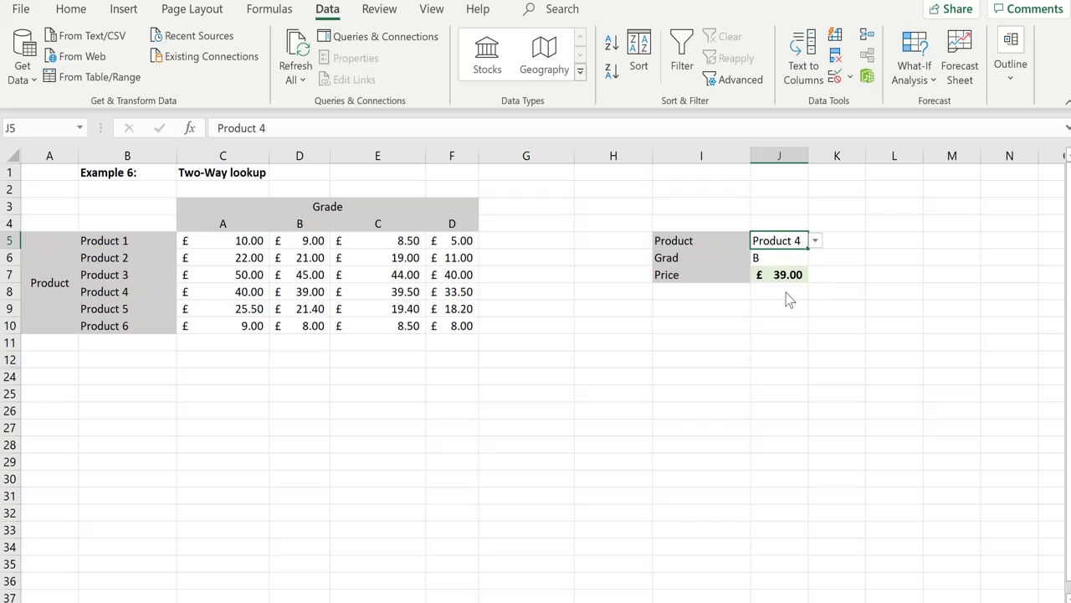